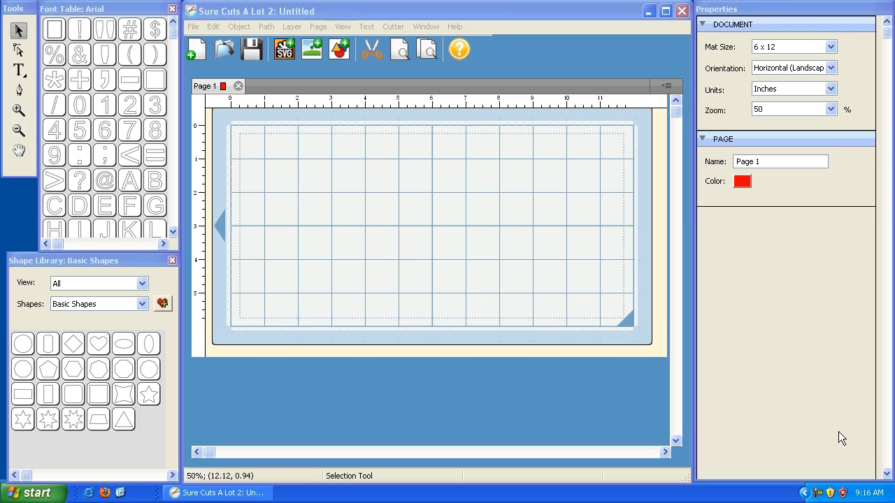
- Open and close the Personal Library, then minimise all windows to reveal the desktop
left_click(428, 27)
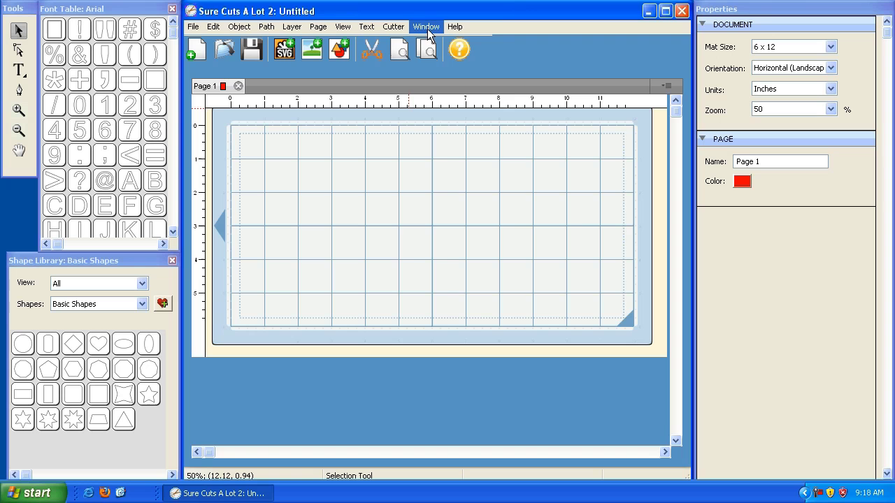
left_click(427, 28)
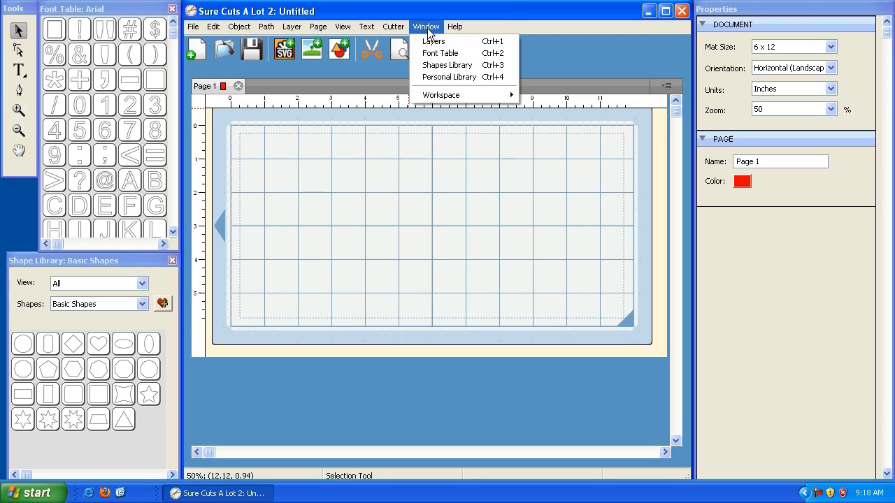
left_click(443, 78)
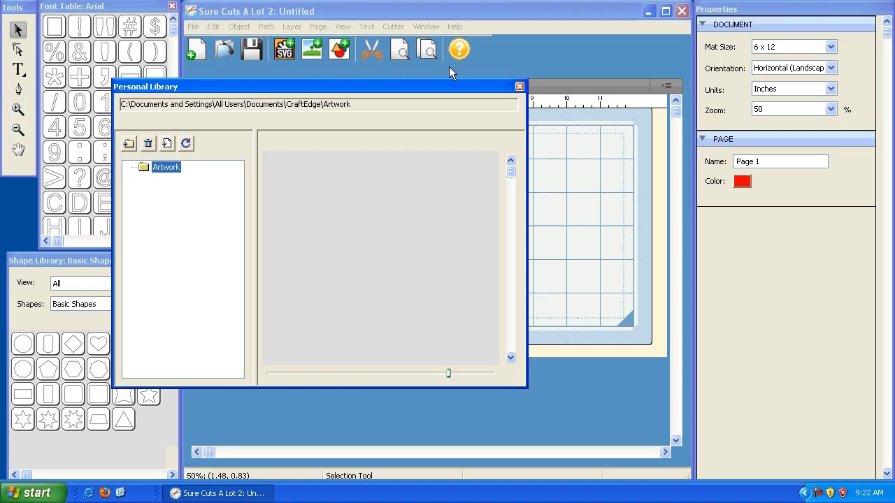
left_click(520, 86)
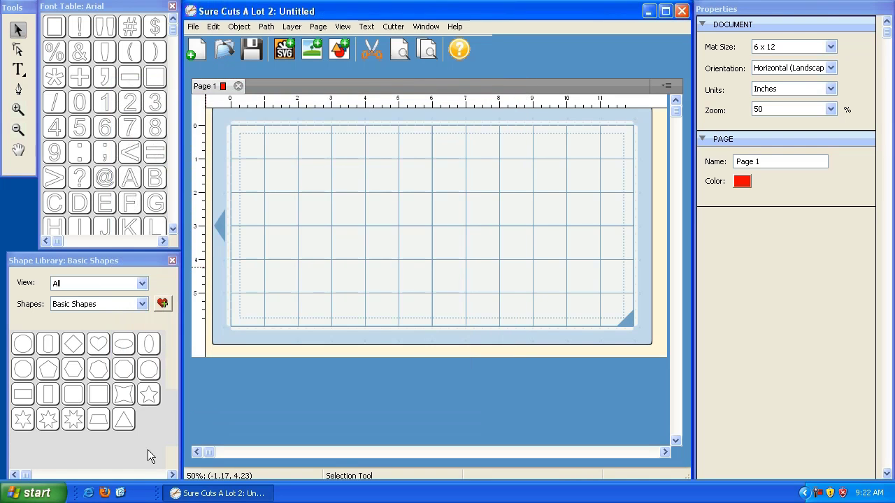
left_click(121, 493)
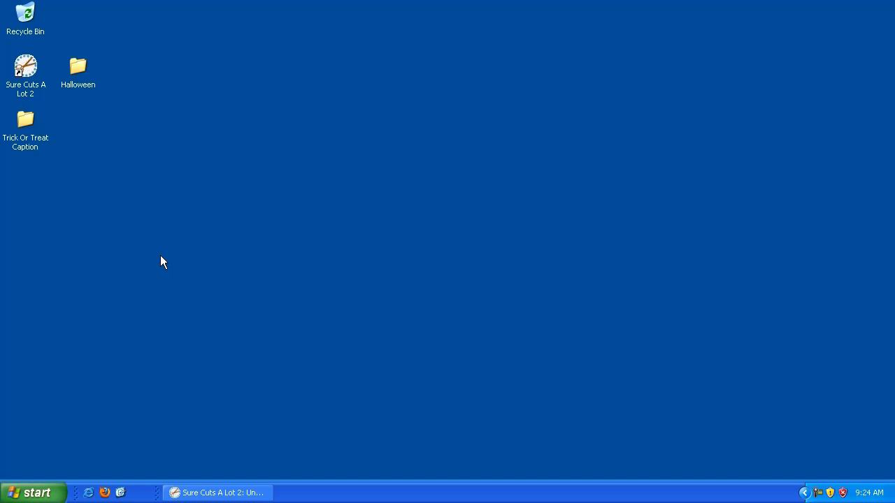
- Open My Documents from the Start menu and locate its SVG Files folder
left_click(35, 492)
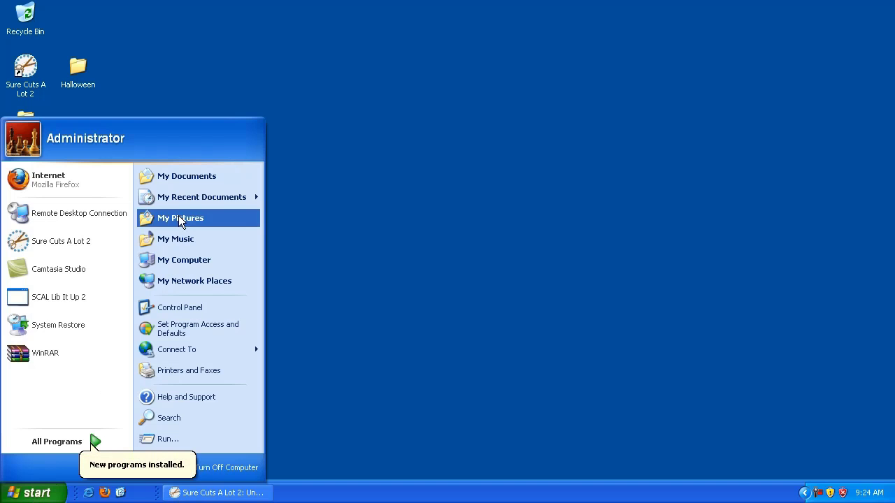
left_click(185, 182)
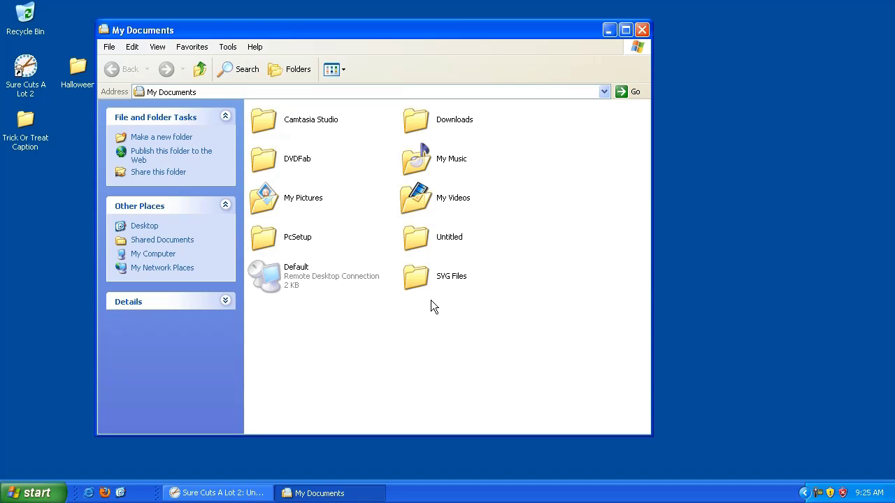
left_click(418, 279)
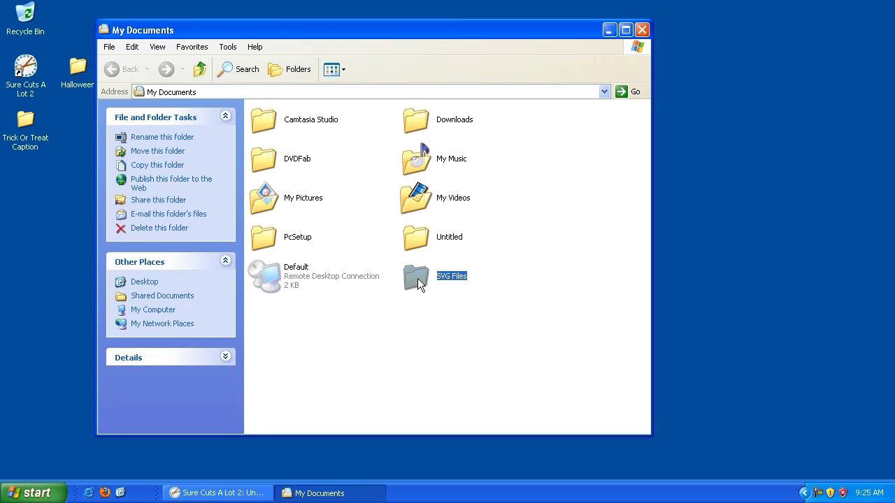
left_click(405, 317)
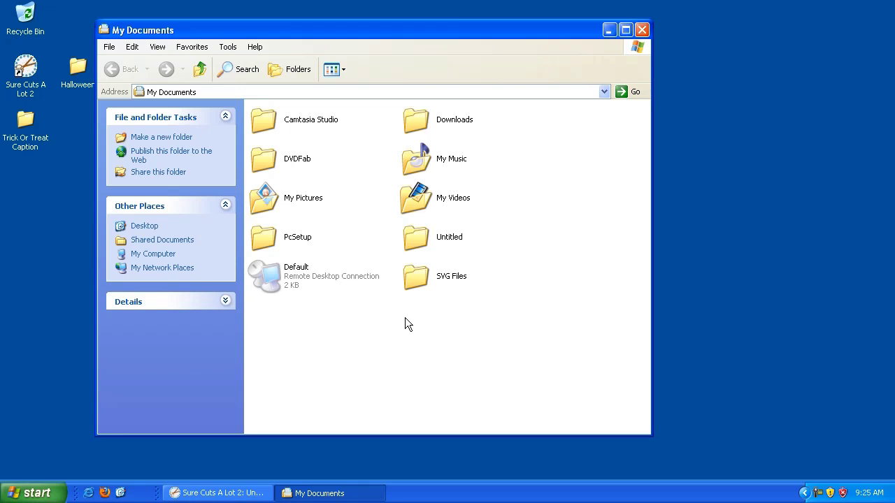
- Discard a duplicate 'SVG Files' folder after the name-exists error, then open the existing SVG Files
left_click(110, 52)
mouse_move(117, 61)
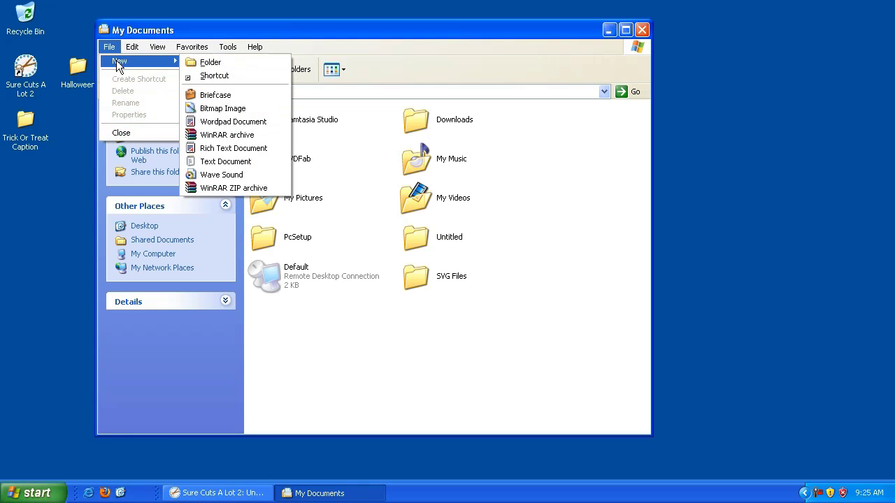
left_click(212, 62)
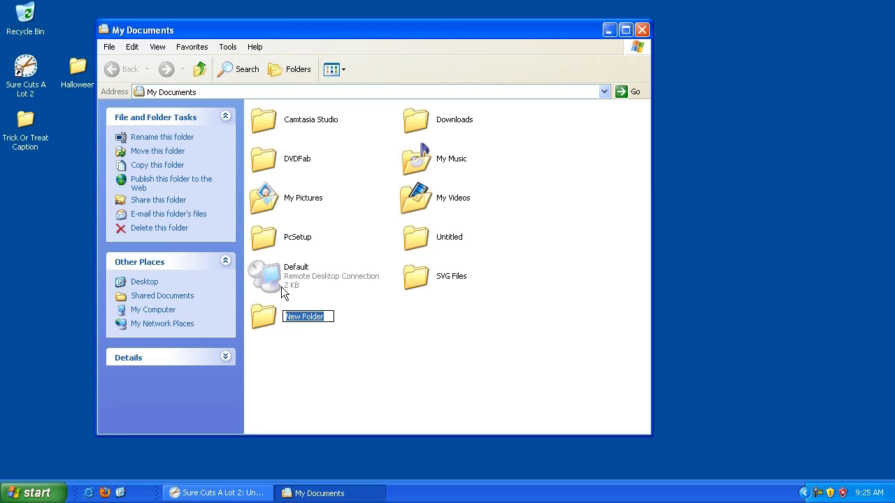
type("SVG Files")
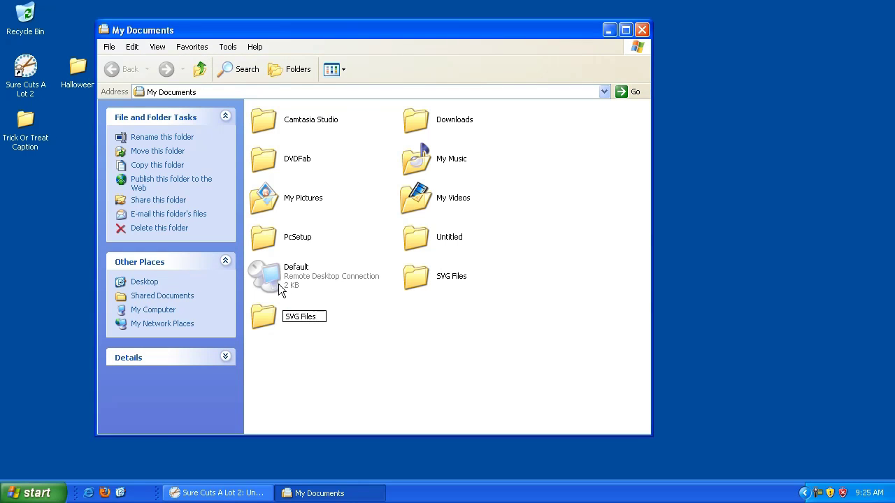
key("Return")
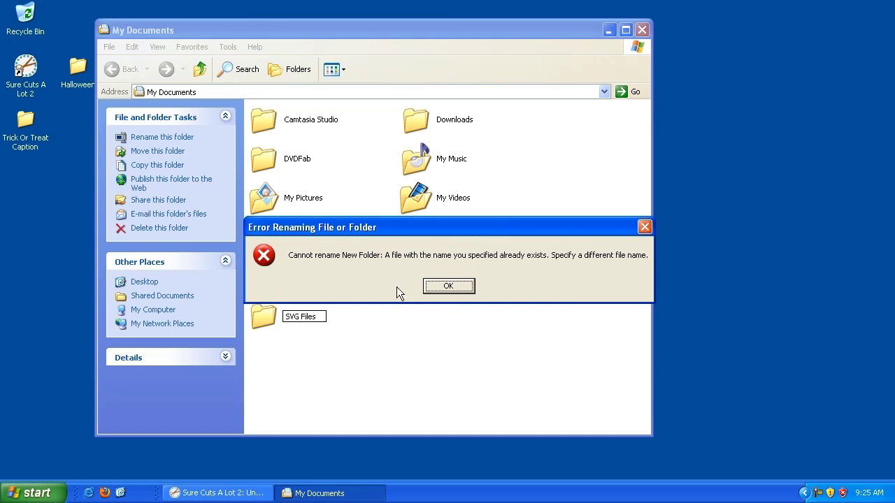
left_click(448, 286)
key("ctrl+z")
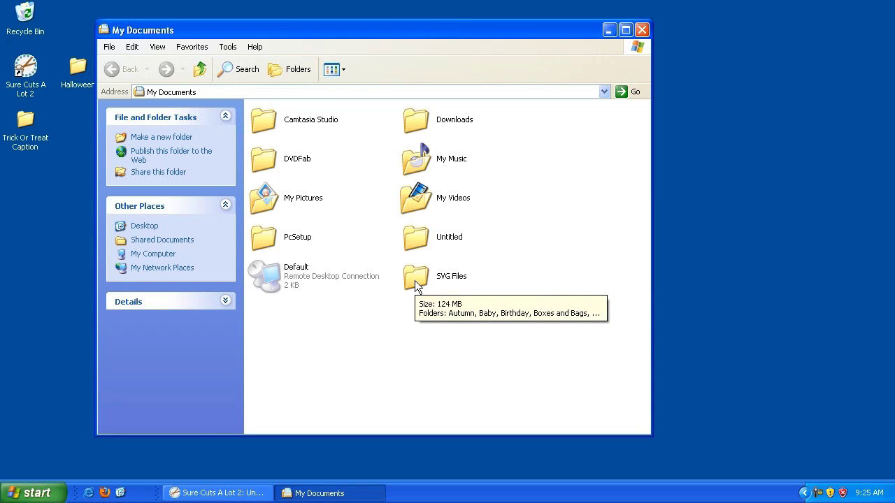
double_click(415, 278)
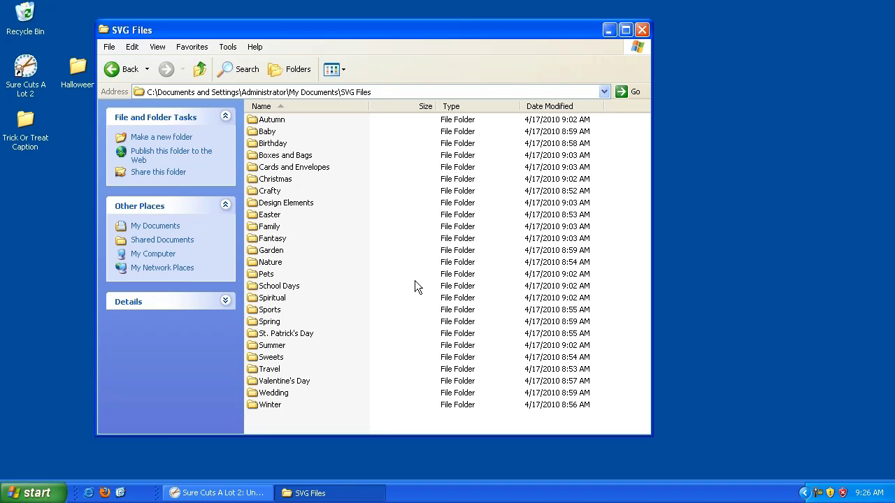
left_click(270, 119)
left_click(267, 132)
left_click(271, 144)
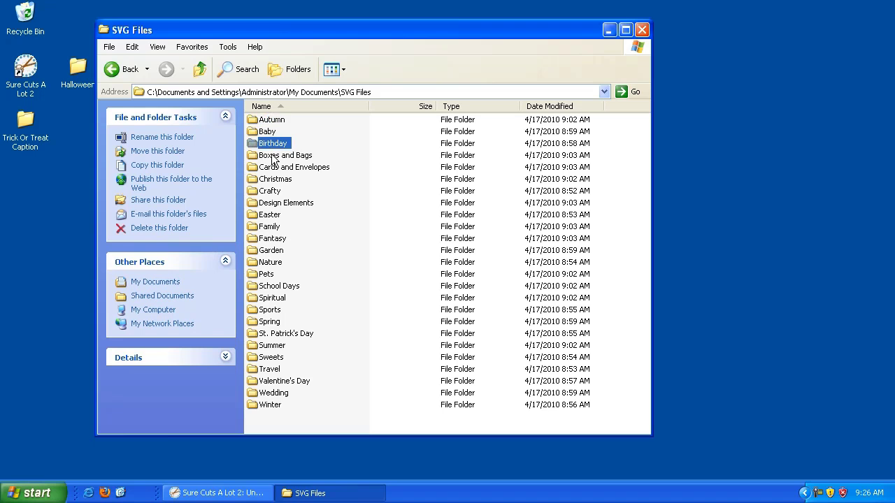
left_click(272, 155)
left_click(278, 167)
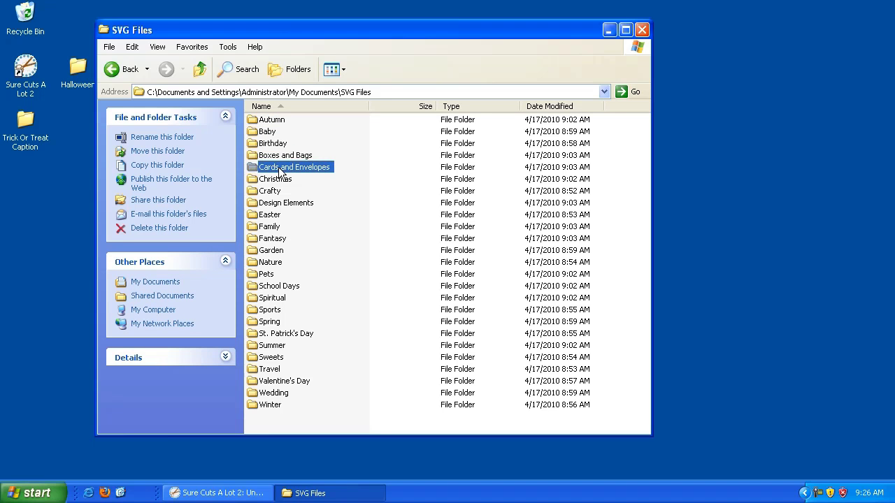
left_click(270, 120)
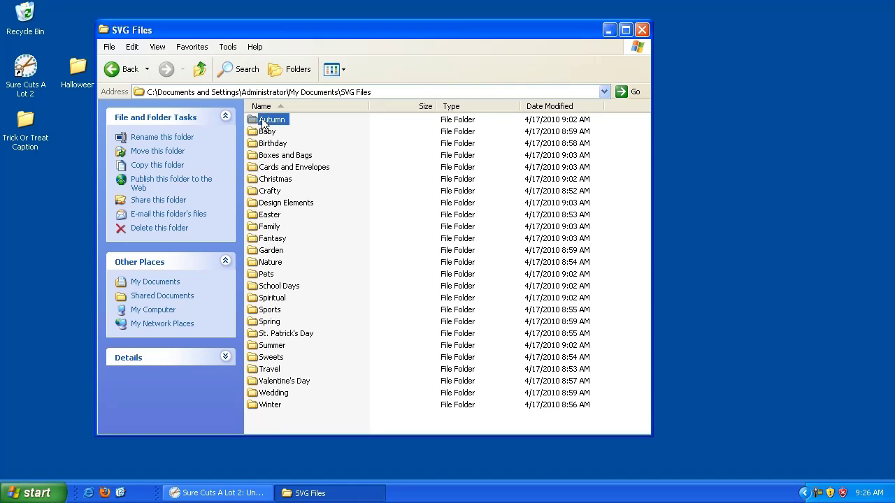
double_click(273, 120)
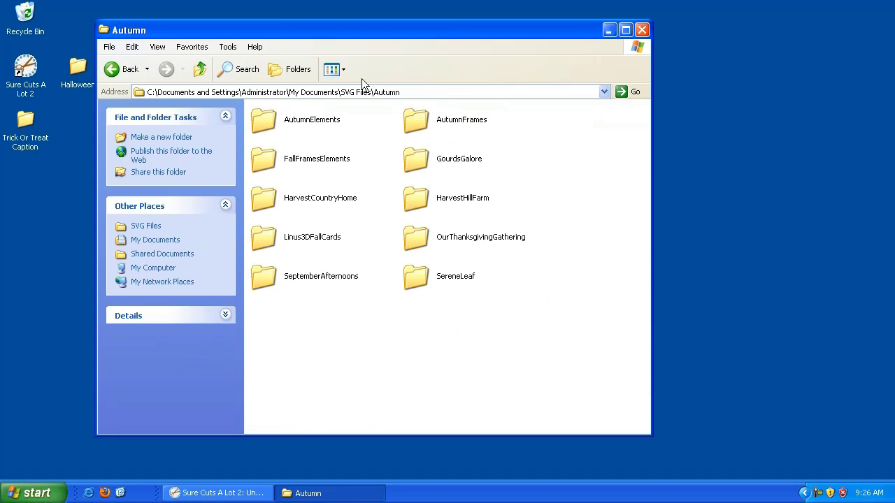
left_click(341, 70)
left_click(356, 140)
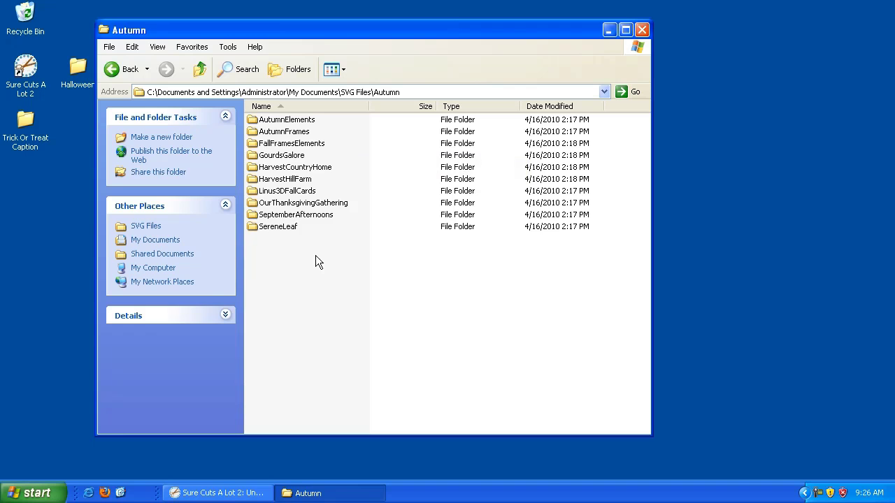
left_click_drag(315, 255, 250, 129)
left_click(115, 69)
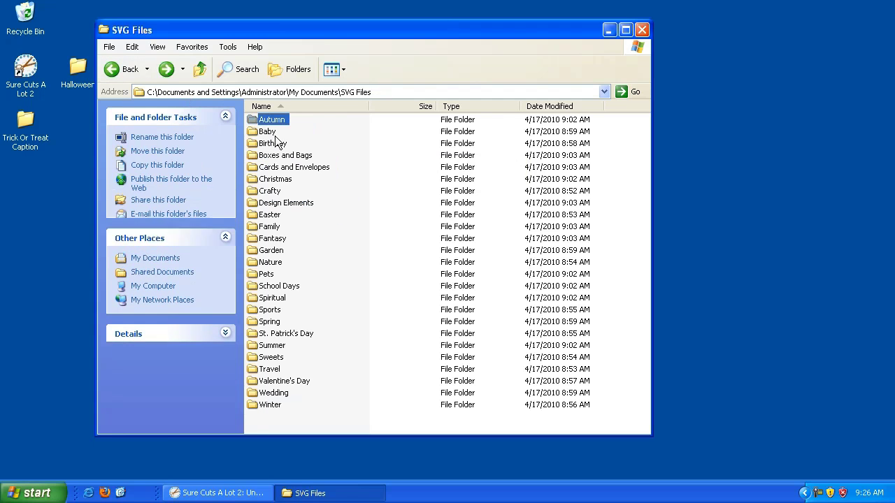
left_click_drag(311, 416, 265, 115)
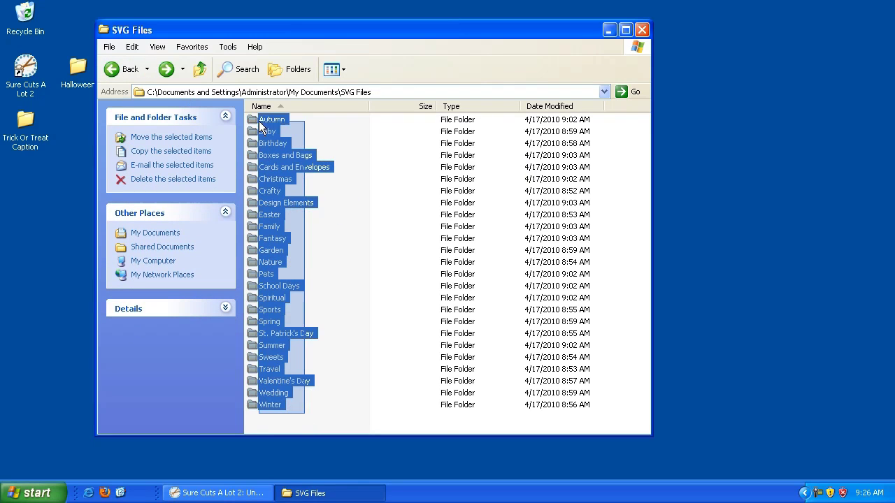
left_click(373, 178)
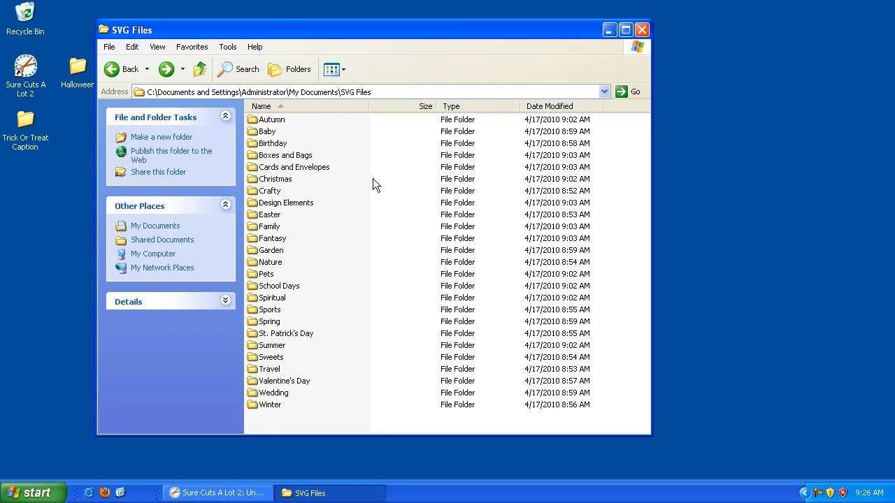
left_click(115, 69)
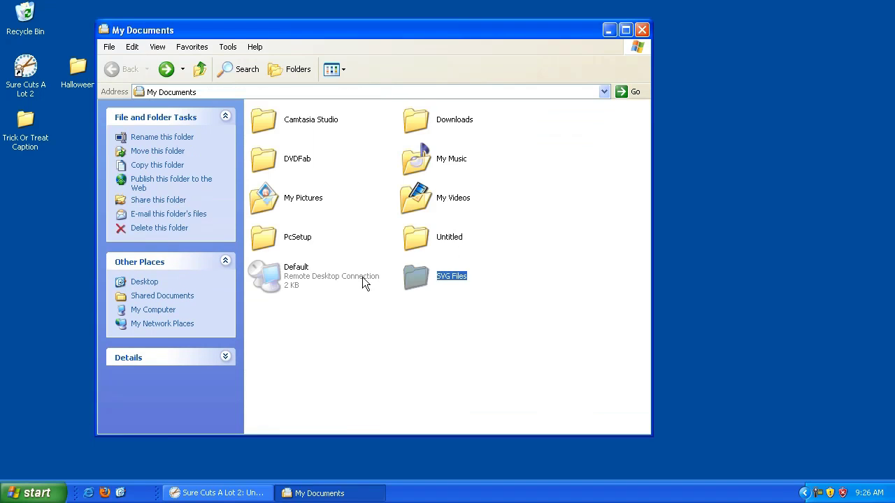
left_click(418, 276)
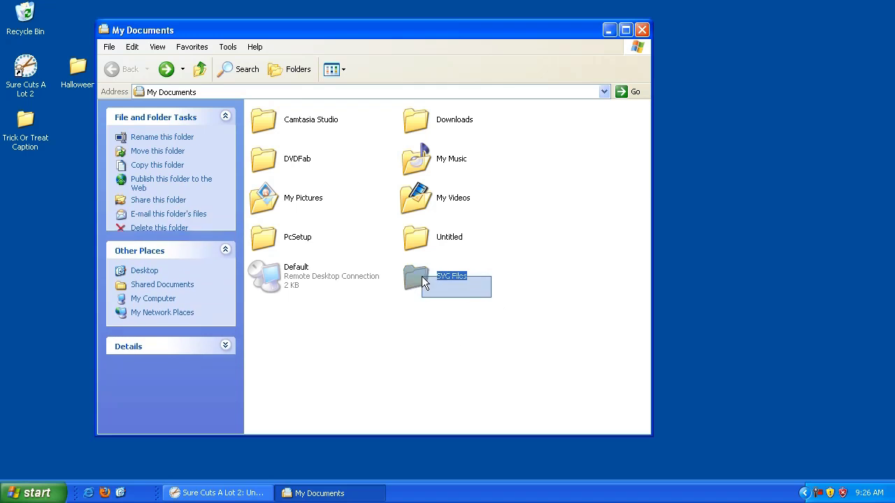
left_click(391, 311)
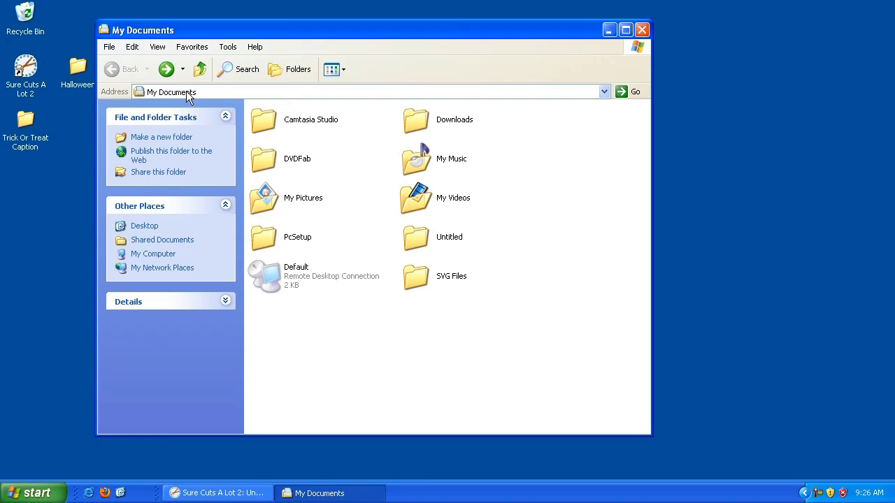
double_click(418, 276)
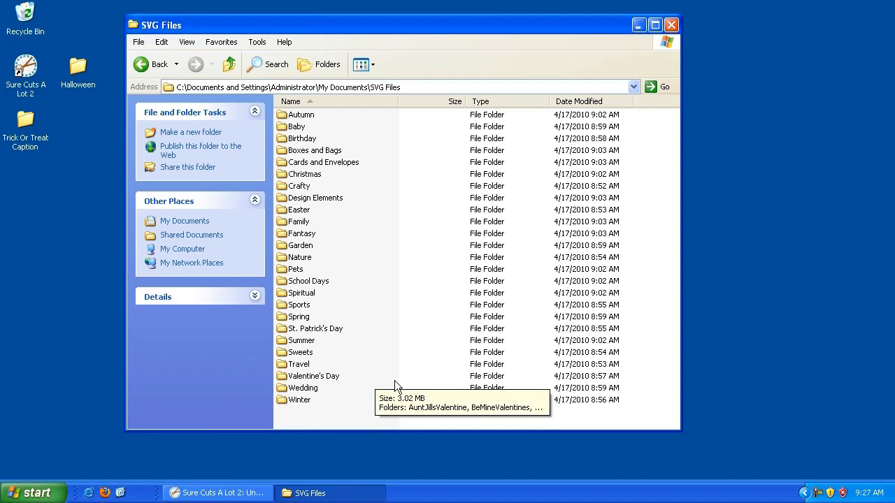
- Create a new folder named Halloween inside SVG Files and open it
right_click(350, 414)
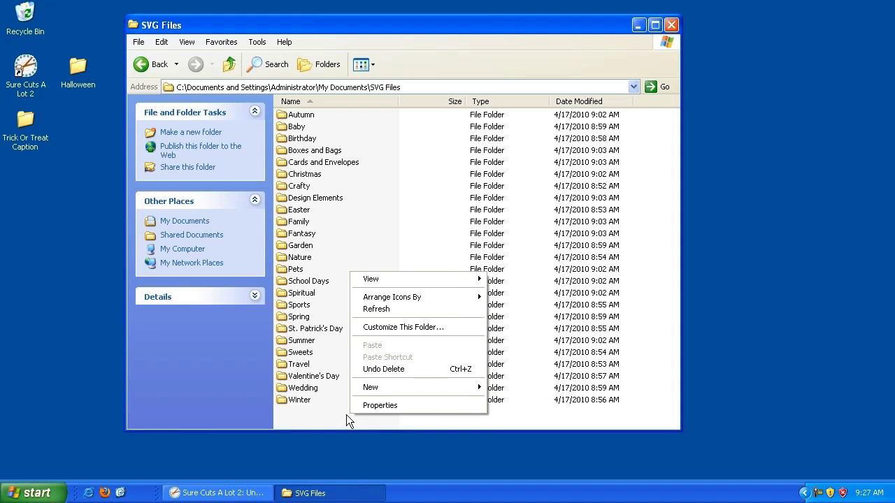
key("Escape")
left_click(138, 42)
mouse_move(150, 55)
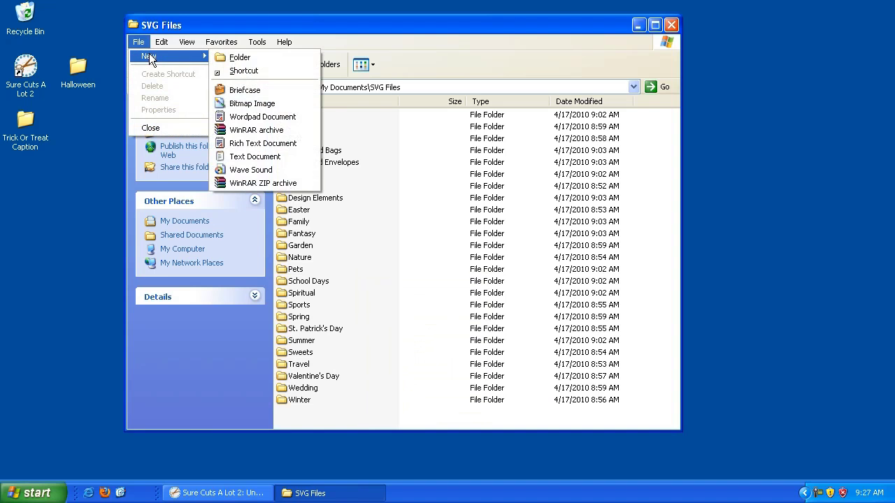
left_click(241, 56)
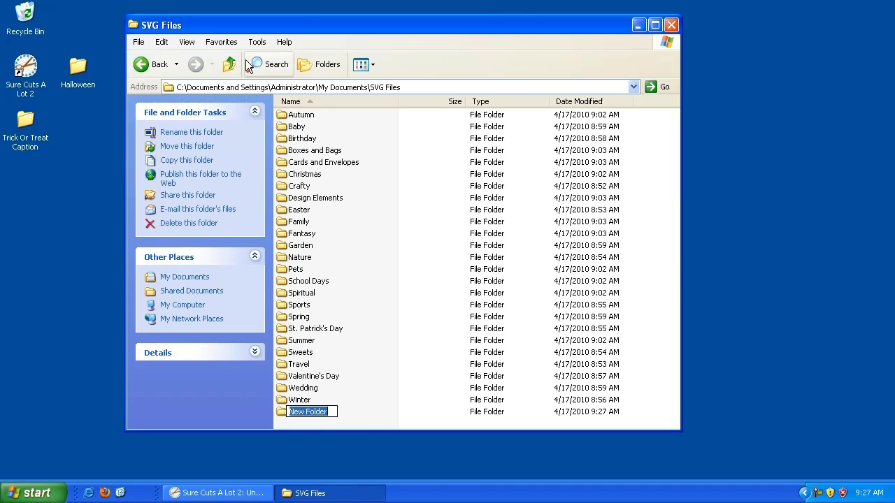
type("Halloween")
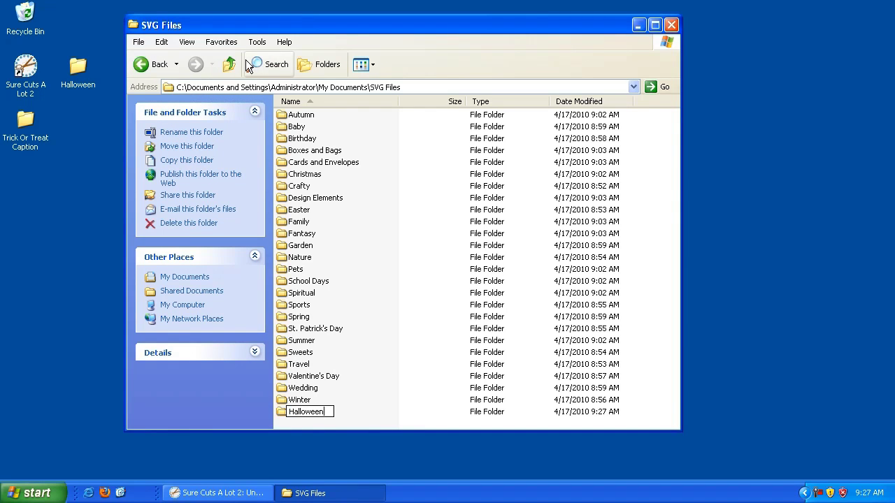
key("Return")
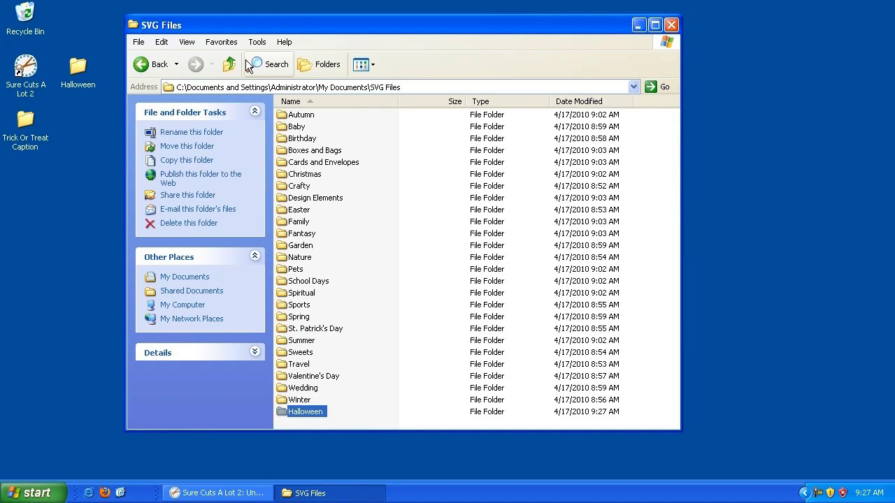
double_click(302, 413)
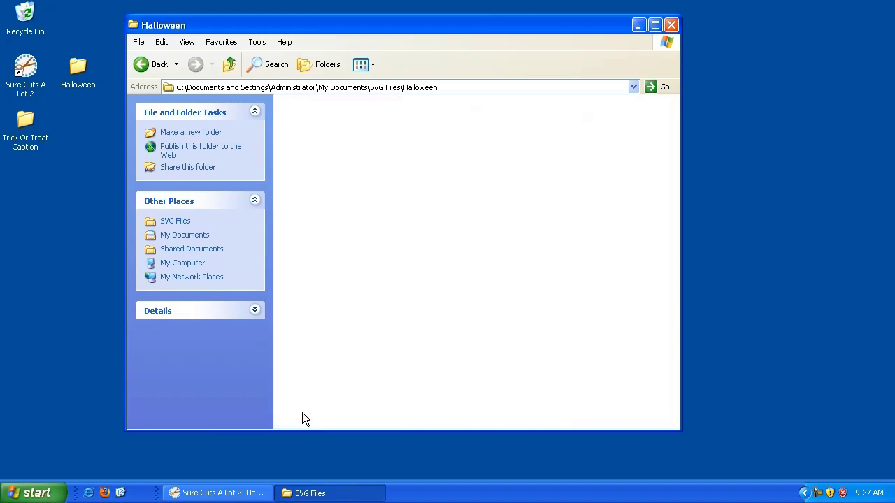
- Open the desktop Halloween folder in List view beside it and select all ten design folders
left_click_drag(284, 118, 445, 254)
left_click_drag(413, 25, 552, 28)
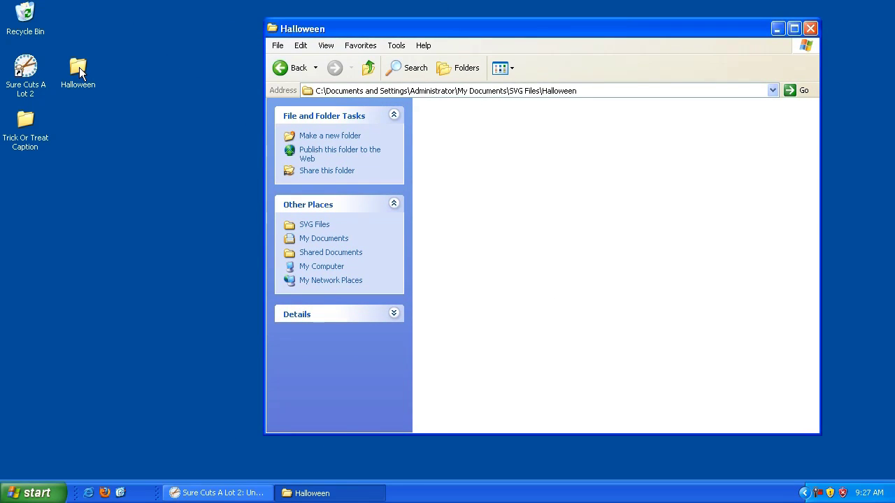
double_click(79, 67)
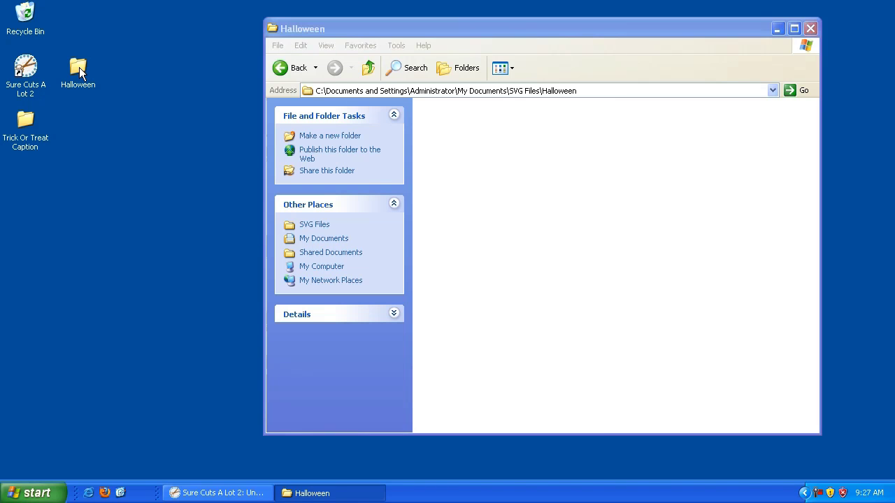
left_click(295, 115)
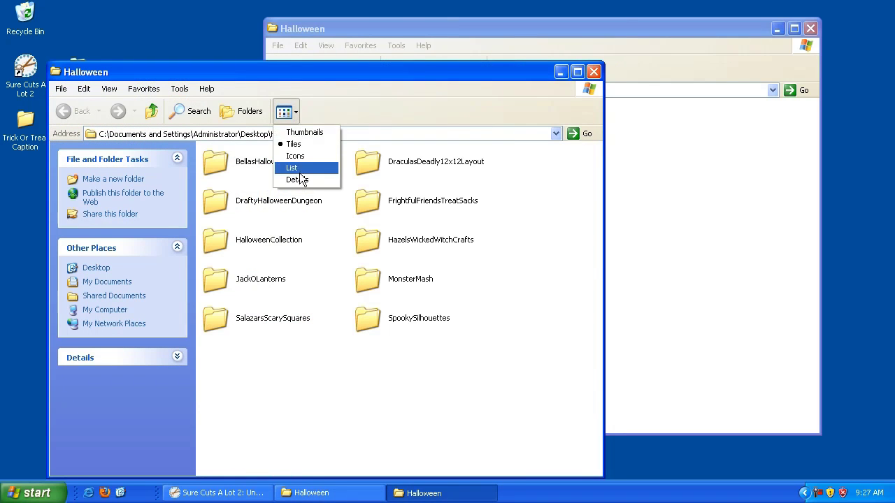
left_click(299, 184)
left_click_drag(298, 75, 519, 179)
left_click_drag(501, 403, 481, 125)
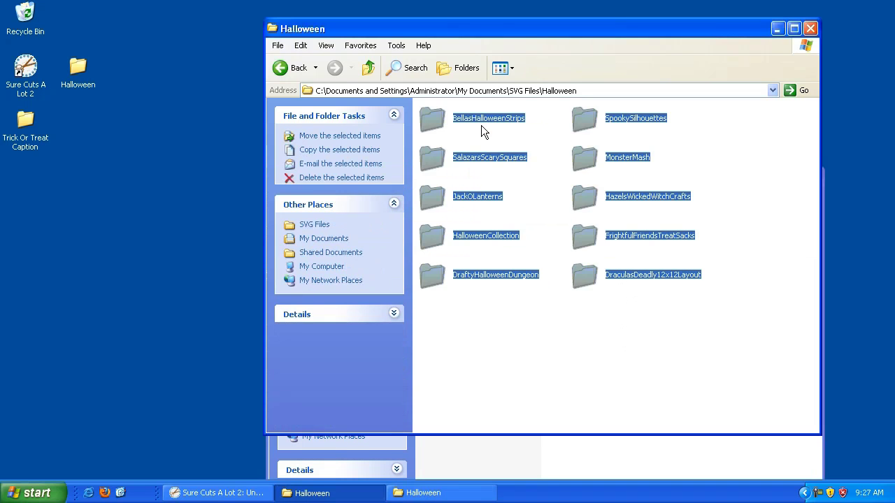
- Reopen the new Halloween folder from SVG Files to verify its ten design folders
left_click(548, 363)
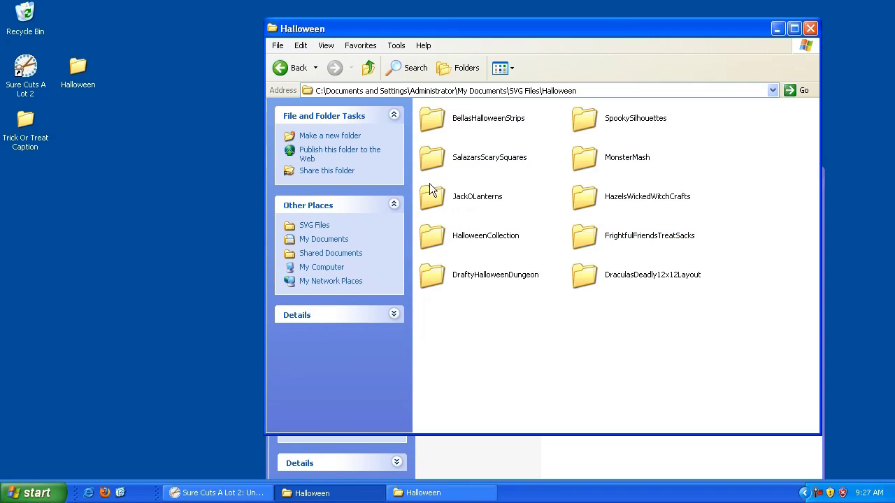
left_click(298, 68)
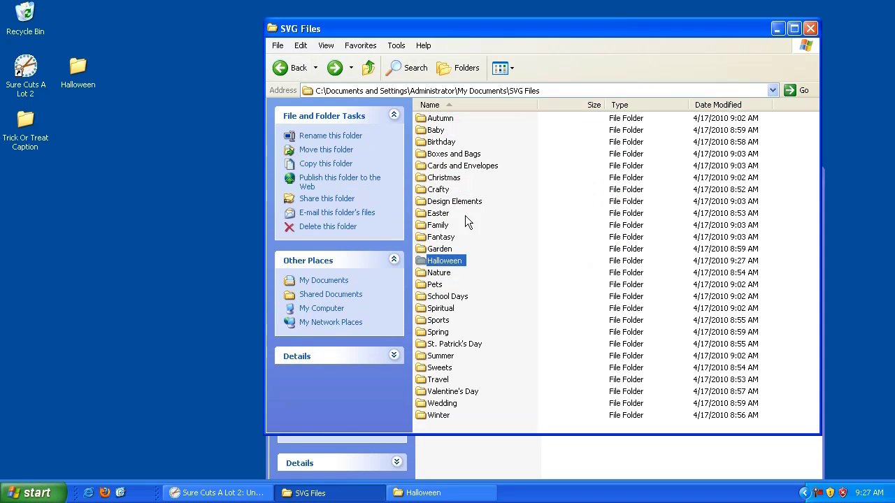
double_click(443, 263)
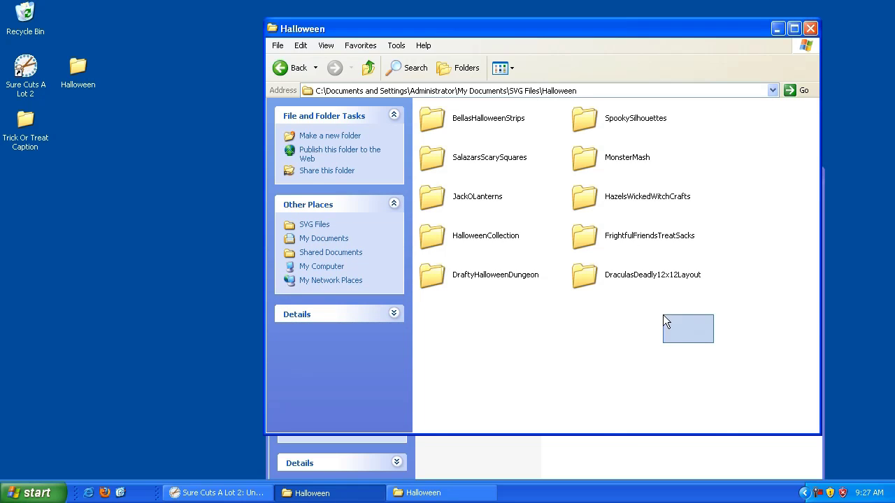
left_click_drag(664, 316, 451, 158)
left_click_drag(665, 325, 418, 94)
left_click(281, 67)
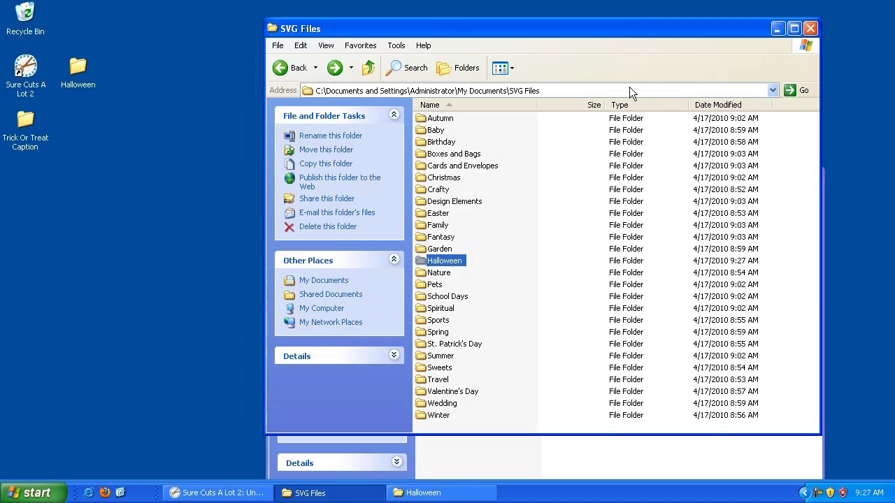
- Close all Explorer windows, briefly reopen My Documents, then restore Sure Cuts A Lot 2
left_click(810, 28)
left_click(810, 175)
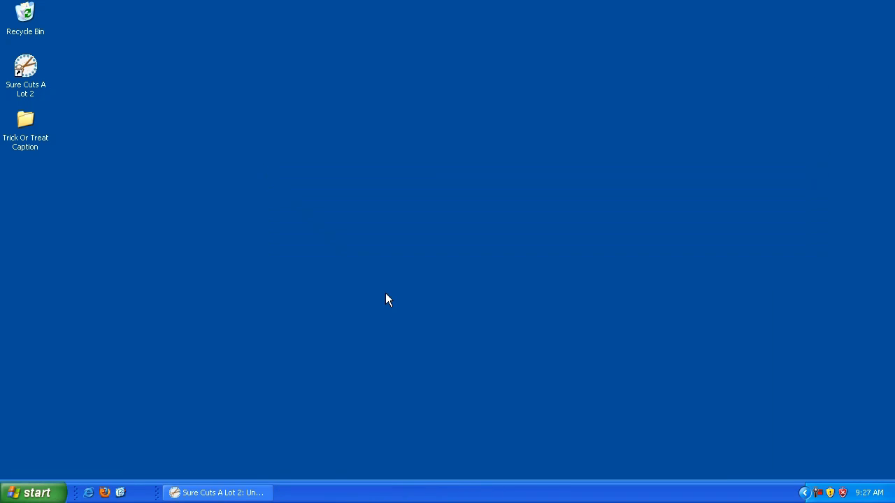
left_click(38, 493)
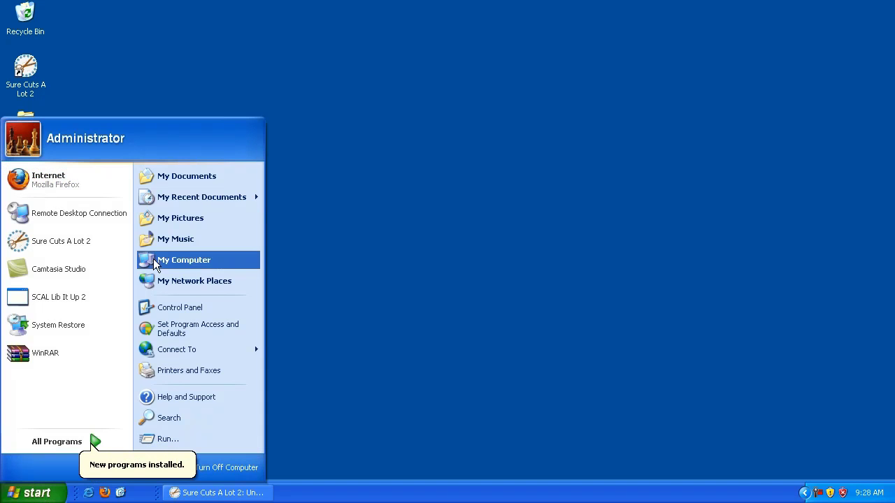
left_click(172, 176)
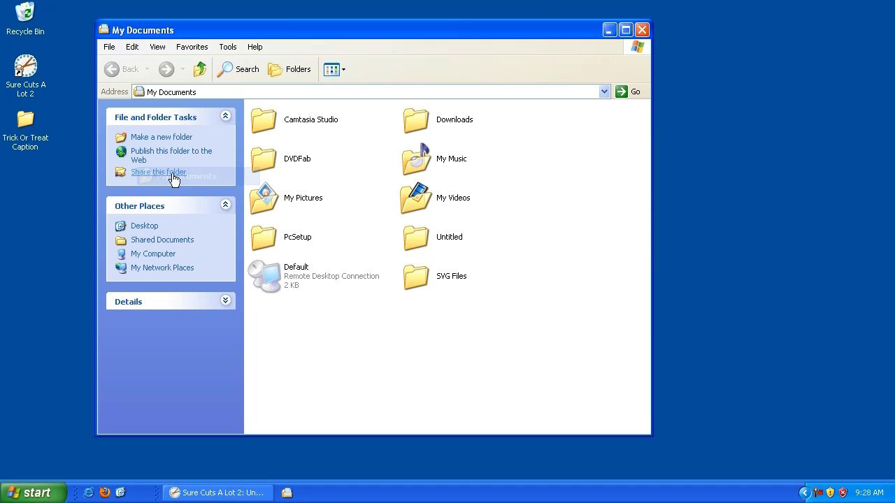
left_click(421, 277)
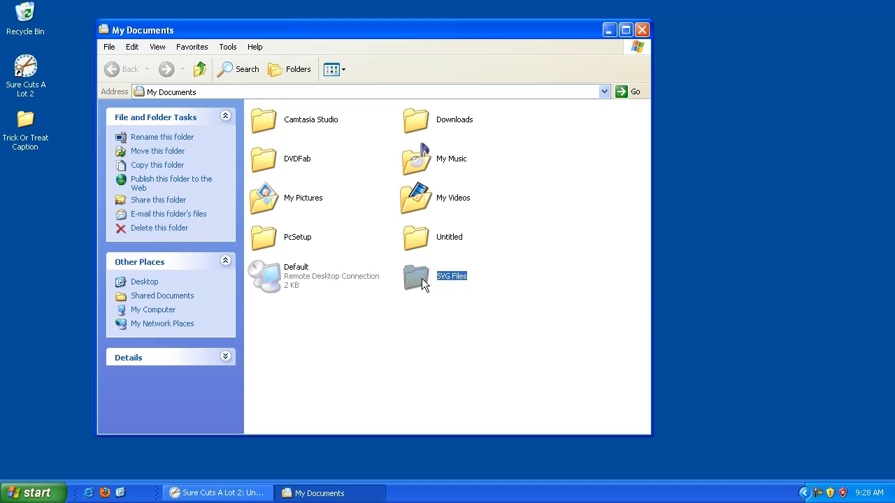
left_click(642, 30)
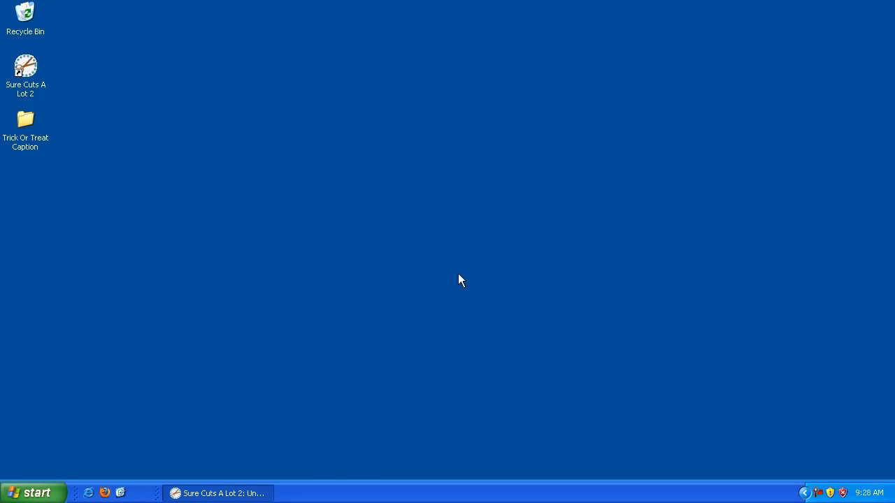
left_click(222, 493)
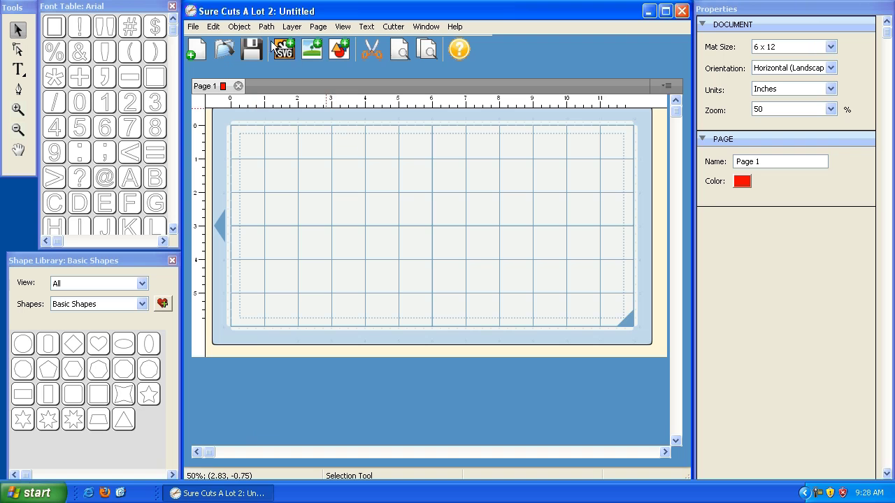
left_click(214, 30)
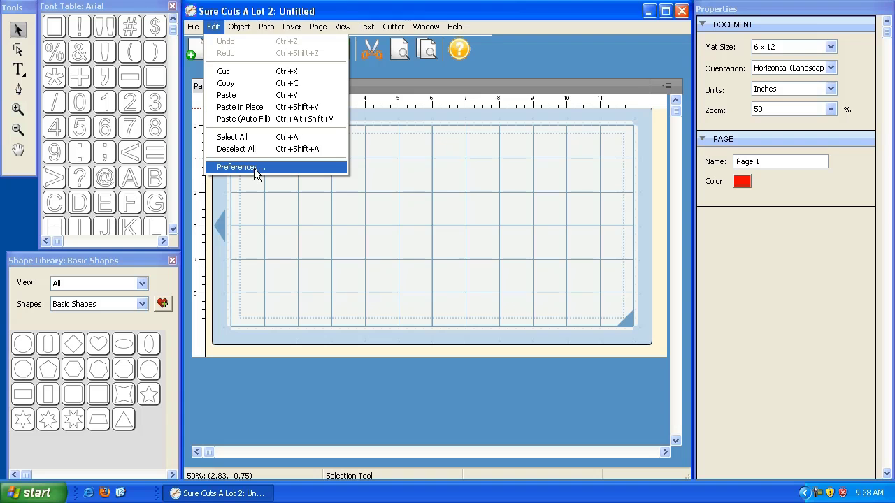
- Open Edit > Preferences and nudge the dialog slightly up and left
left_click(254, 167)
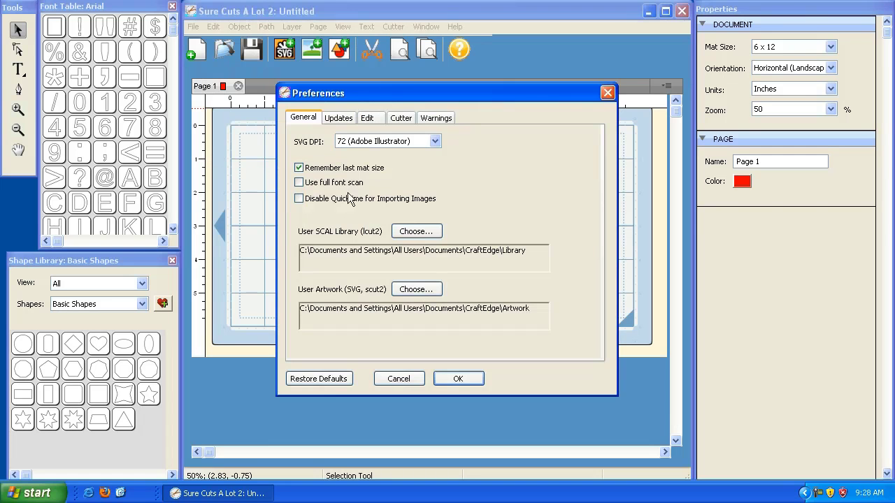
left_click_drag(376, 100, 363, 80)
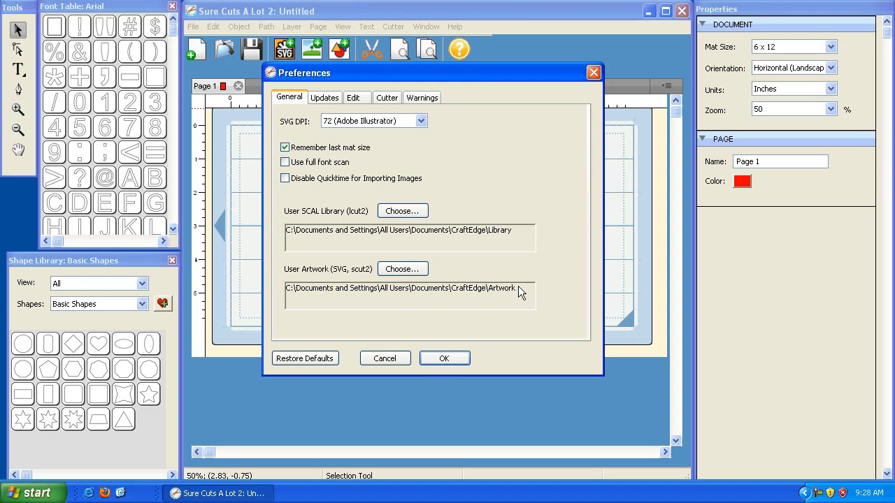
- Point User Artwork to My Documents\SVG Files through the Choose folder browser
left_click(402, 273)
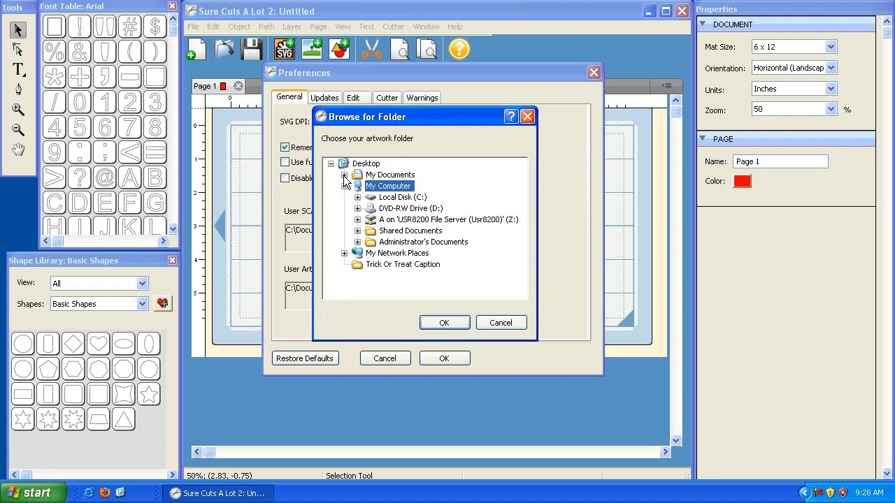
left_click(344, 175)
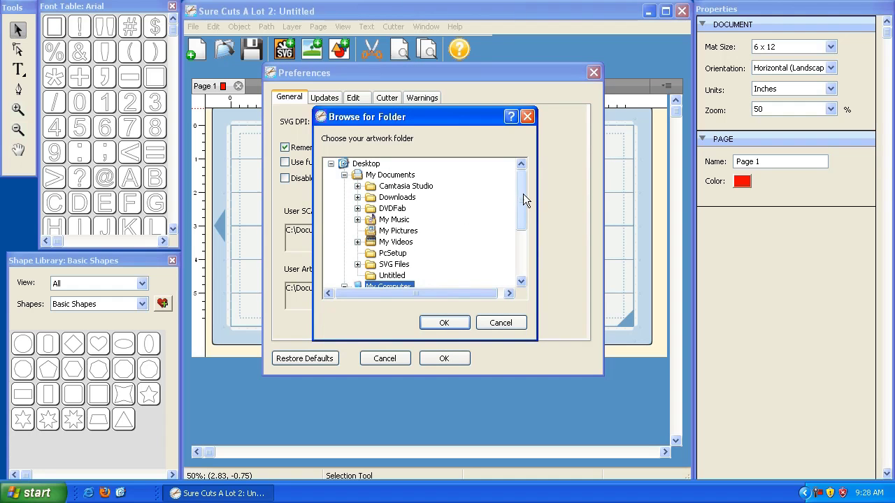
scroll(523, 194, "down", 3)
left_click(391, 232)
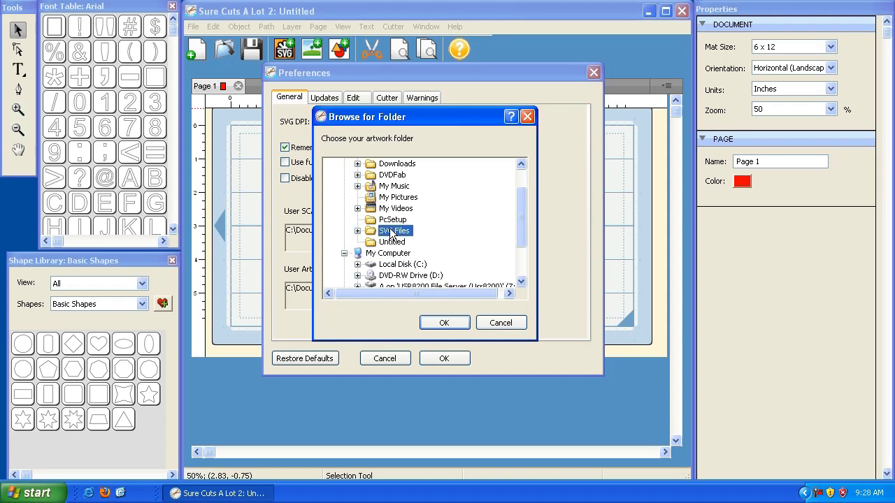
left_click_drag(518, 228, 512, 210)
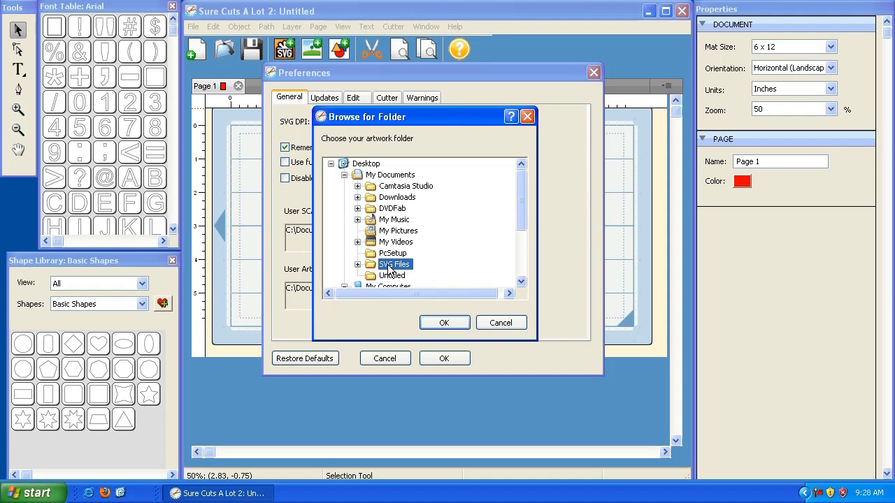
left_click(443, 323)
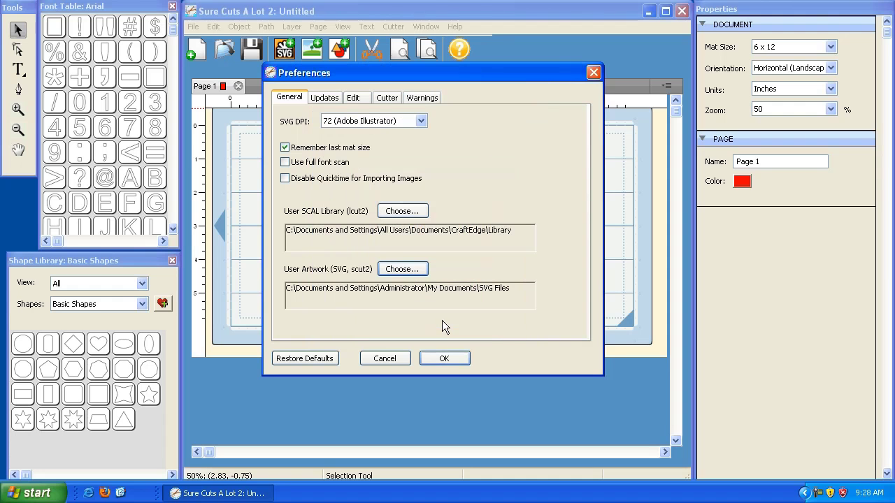
- Save the preferences, close Sure Cuts A Lot 2, and relaunch it from the desktop shortcut
left_click(445, 358)
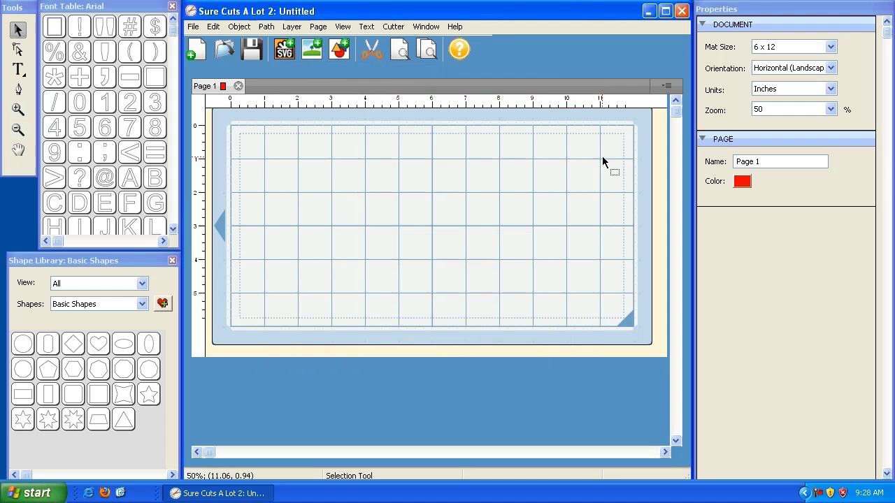
left_click(682, 11)
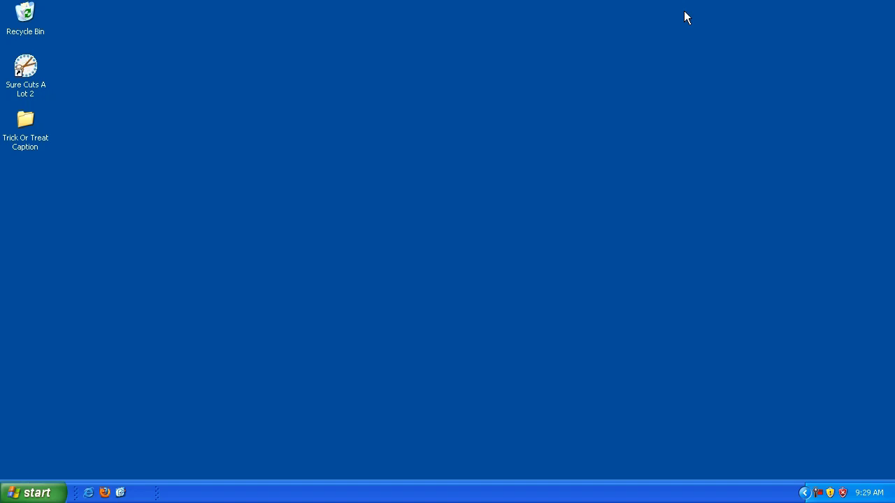
double_click(23, 68)
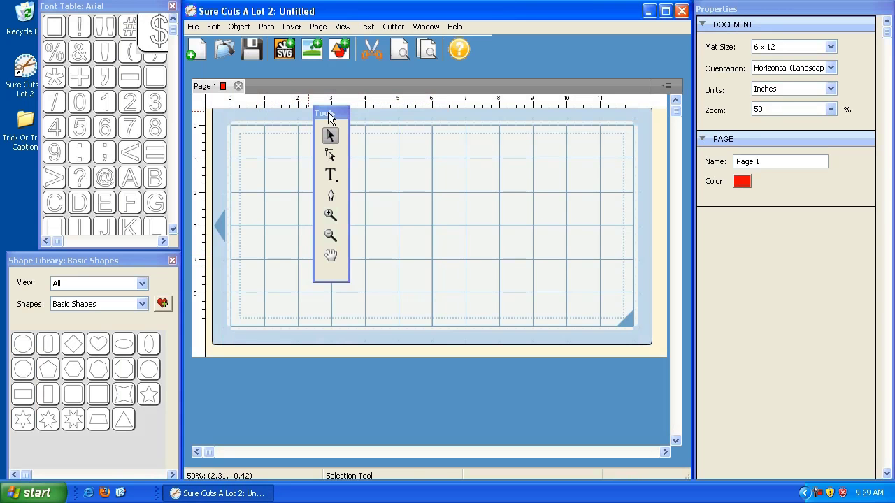
- Dock the Tools palette, then open and enlarge the Personal Library window
left_click_drag(329, 118, 16, 9)
left_click(407, 3)
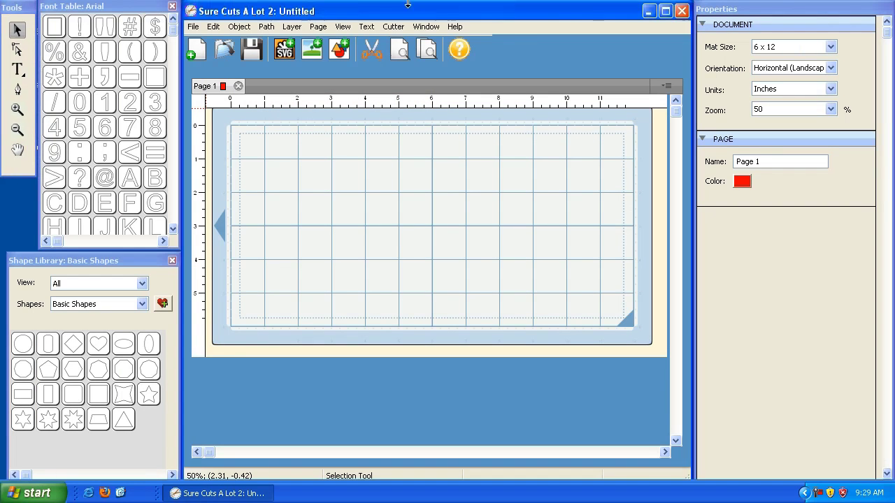
left_click(426, 28)
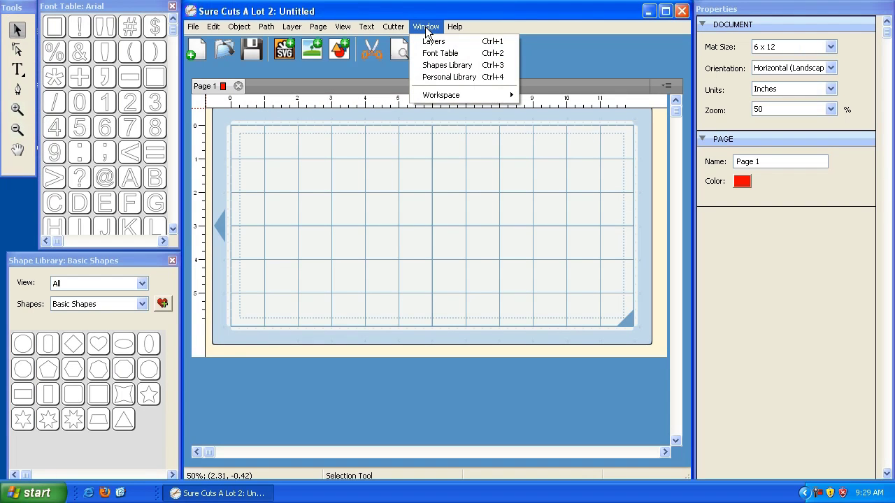
left_click(439, 78)
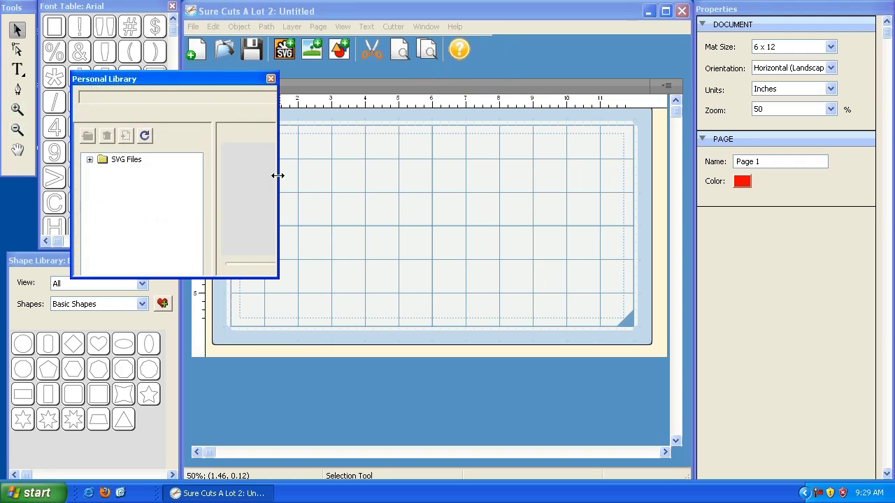
left_click_drag(276, 295, 530, 441)
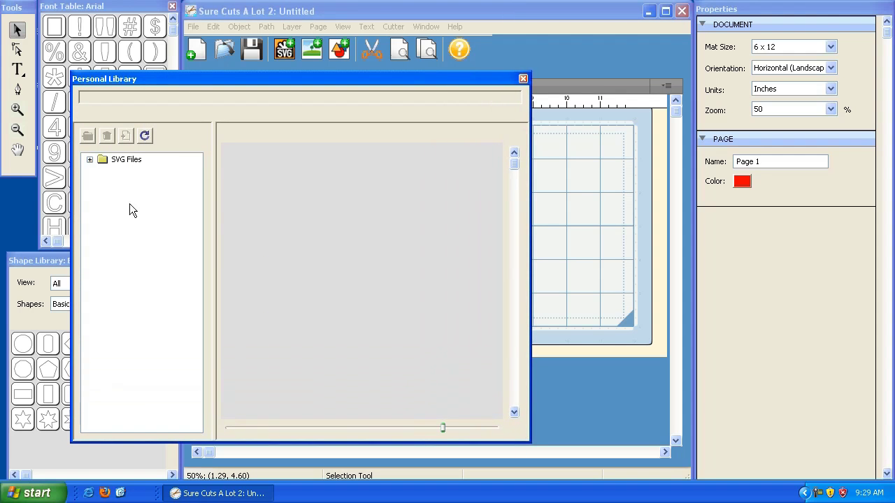
- Expand SVG Files > Halloween > BellasHalloweenStrips and show its SVG Files strip designs
left_click(119, 161)
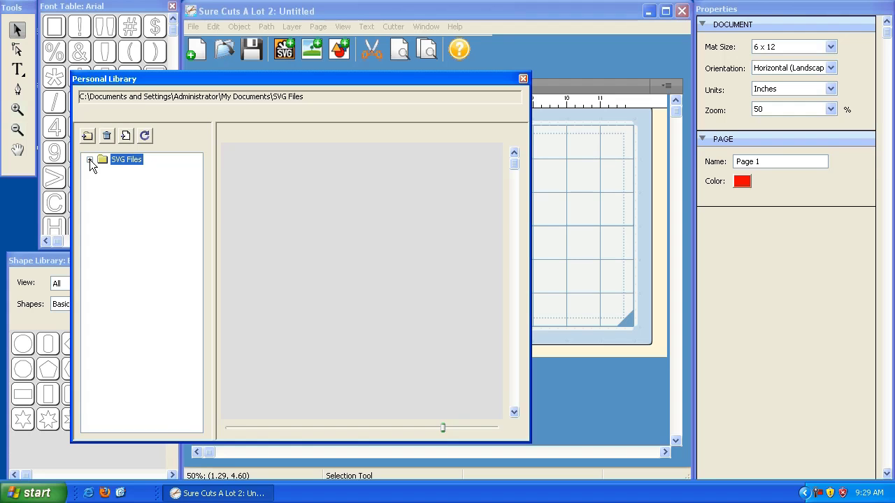
left_click(91, 160)
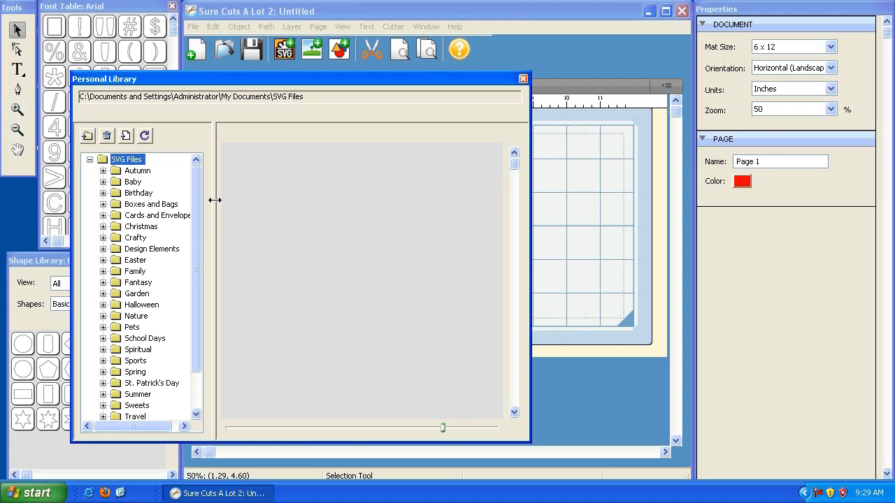
left_click_drag(215, 200, 226, 248)
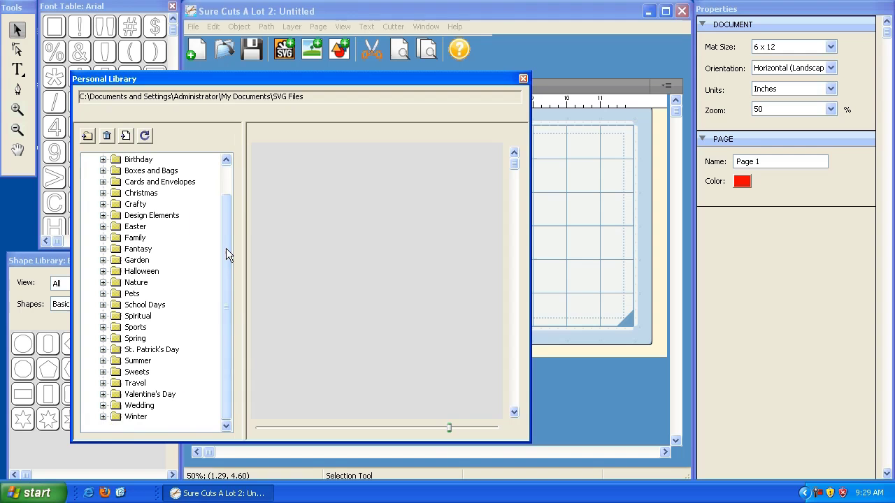
left_click(103, 271)
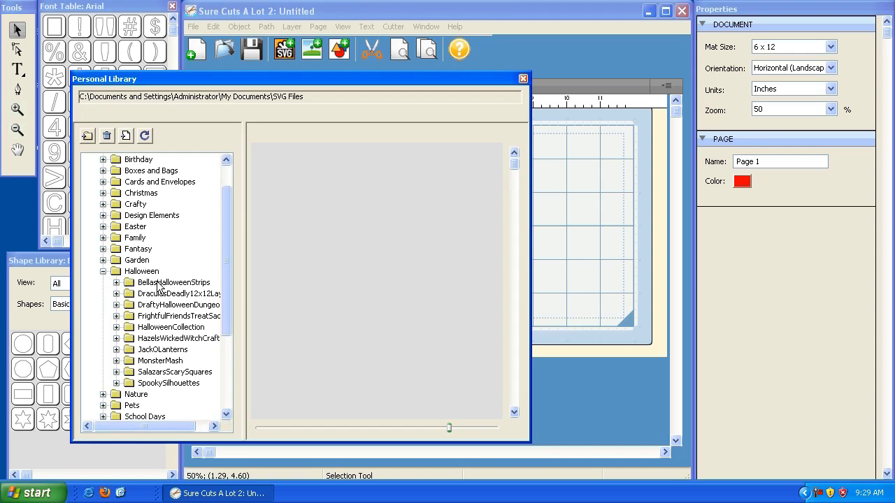
left_click(143, 284)
left_click(116, 283)
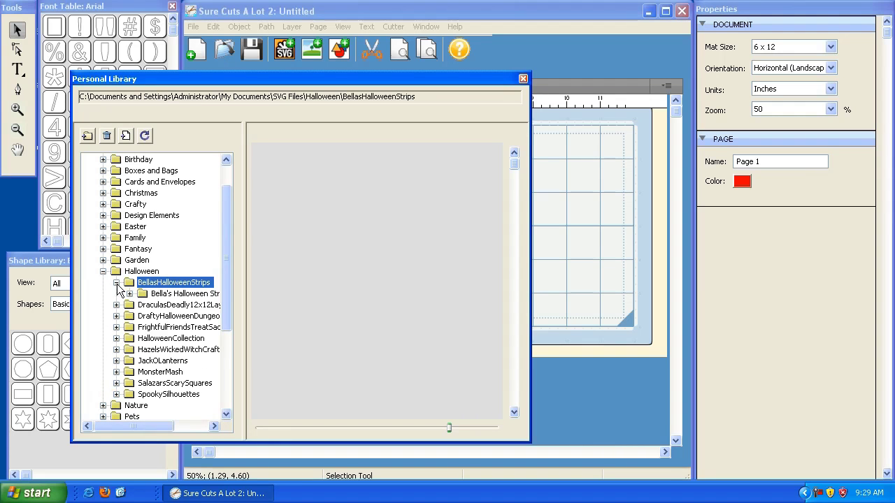
left_click(129, 294)
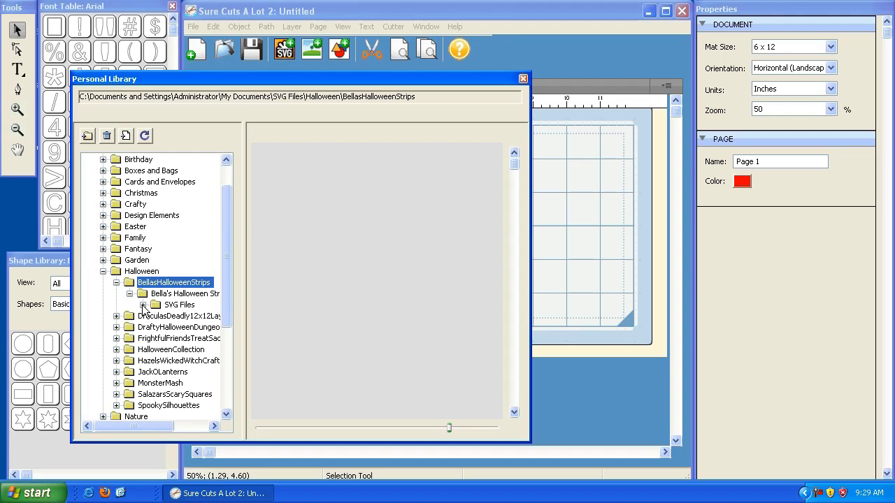
left_click(176, 305)
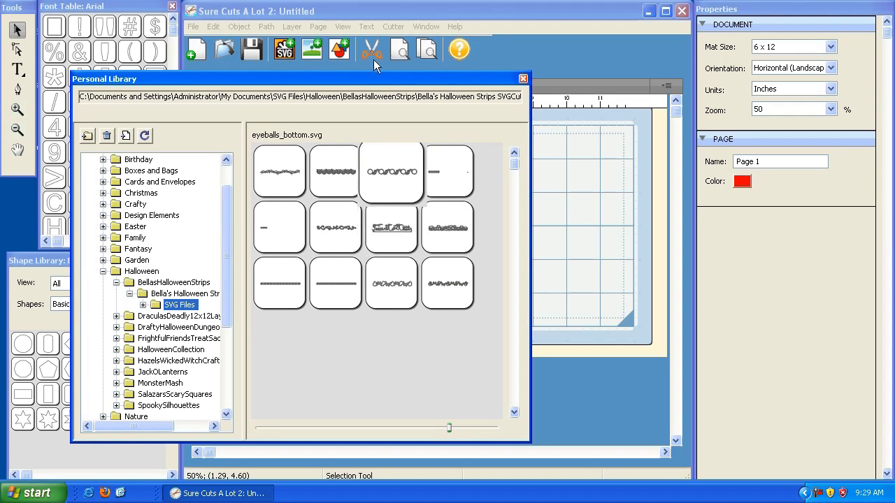
- Add the green swirl Halloween strip to the mat and move it down into place
left_click_drag(366, 81, 788, 93)
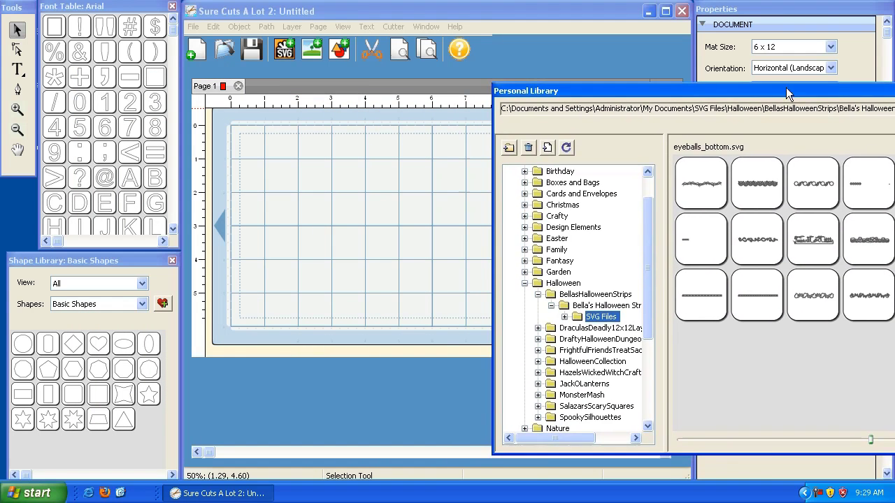
double_click(823, 187)
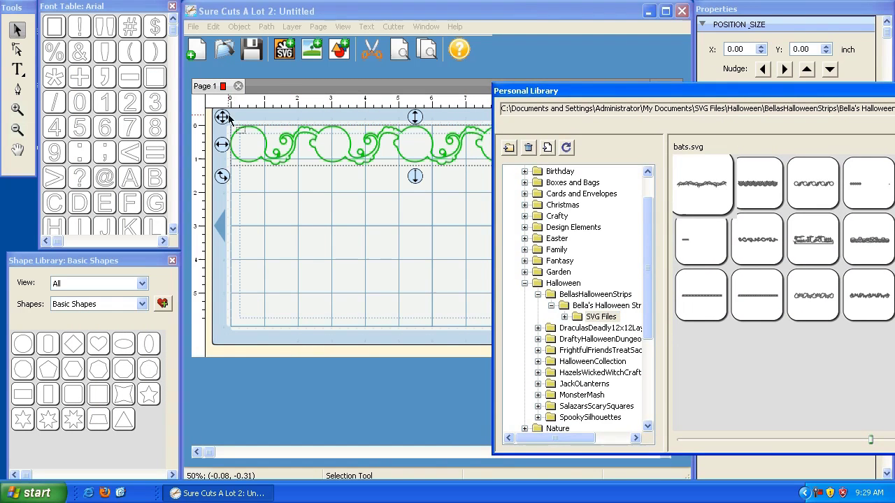
left_click_drag(227, 126, 242, 153)
- Shrink the library thumbnails and browse JackOLanterns > SVG files to show the jack1 pumpkins
left_click_drag(599, 91, 412, 62)
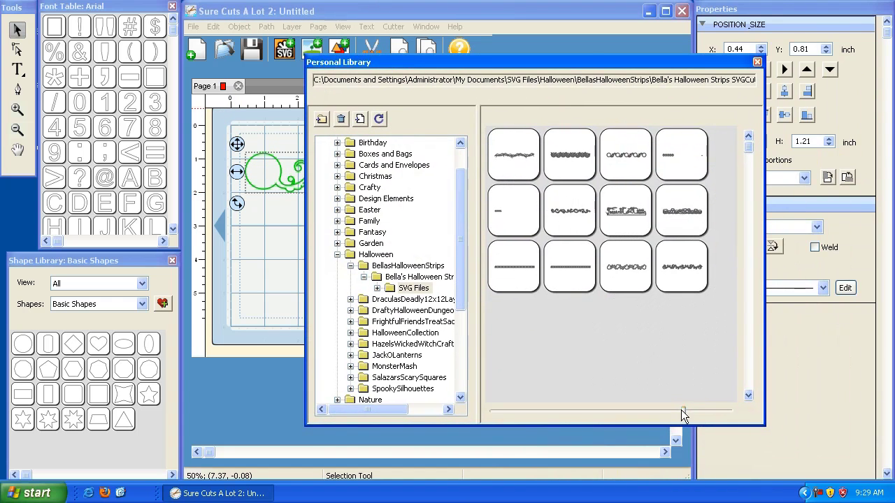
left_click_drag(683, 410, 534, 398)
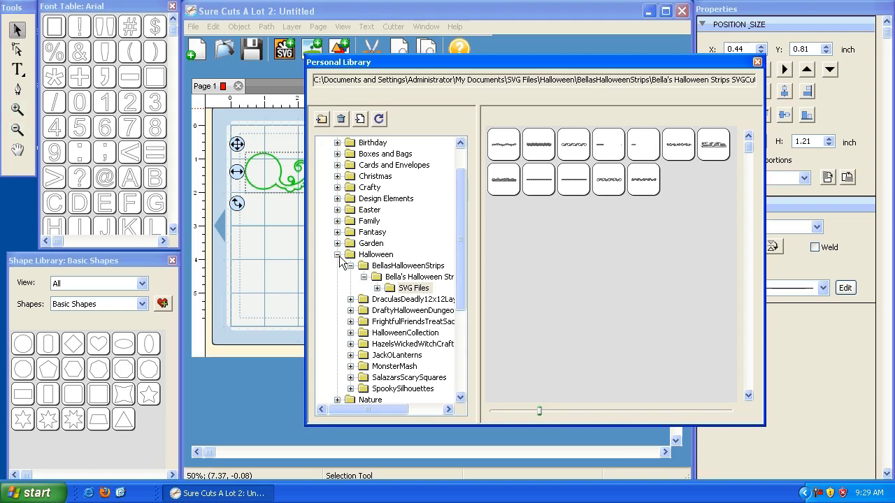
left_click(364, 277)
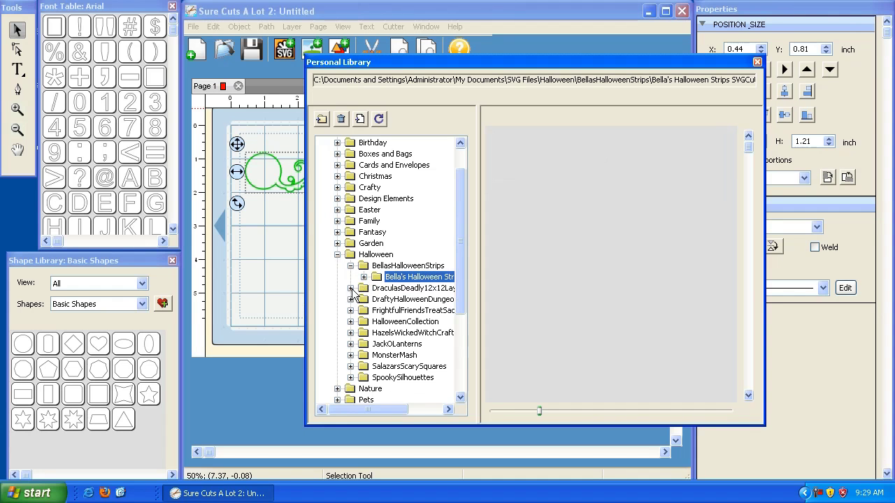
left_click(351, 344)
left_click(364, 355)
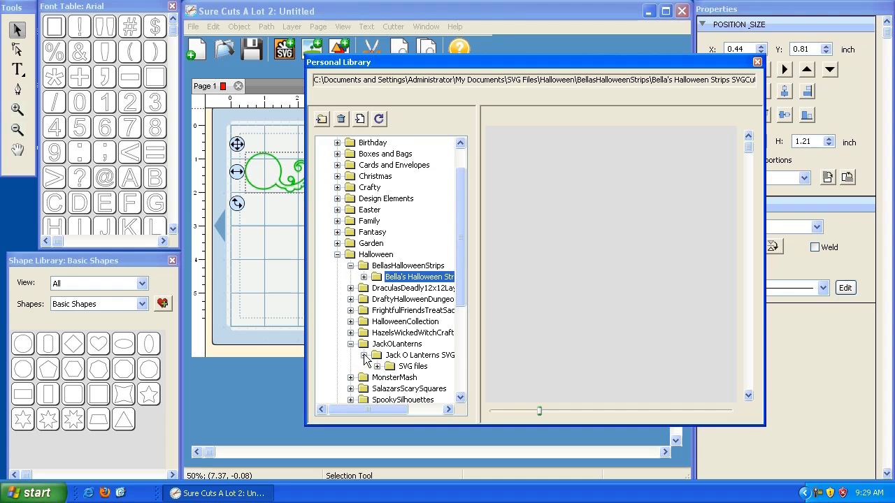
left_click(404, 368)
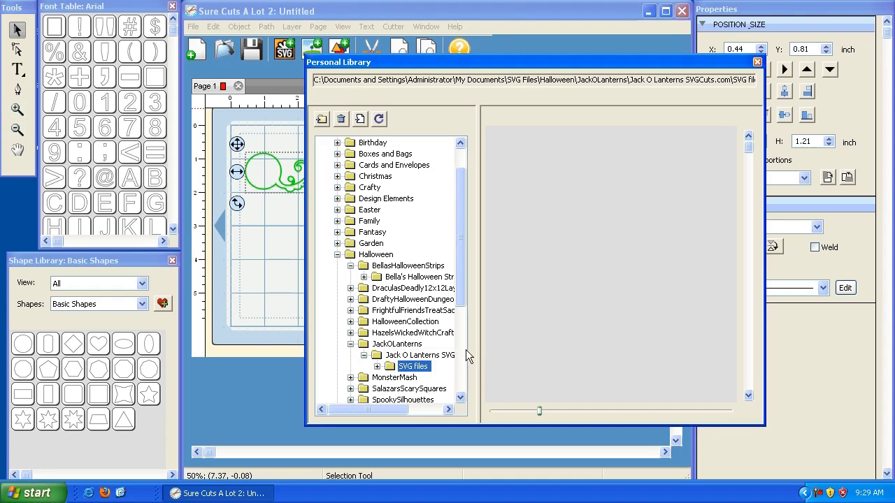
left_click(377, 366)
left_click(420, 301)
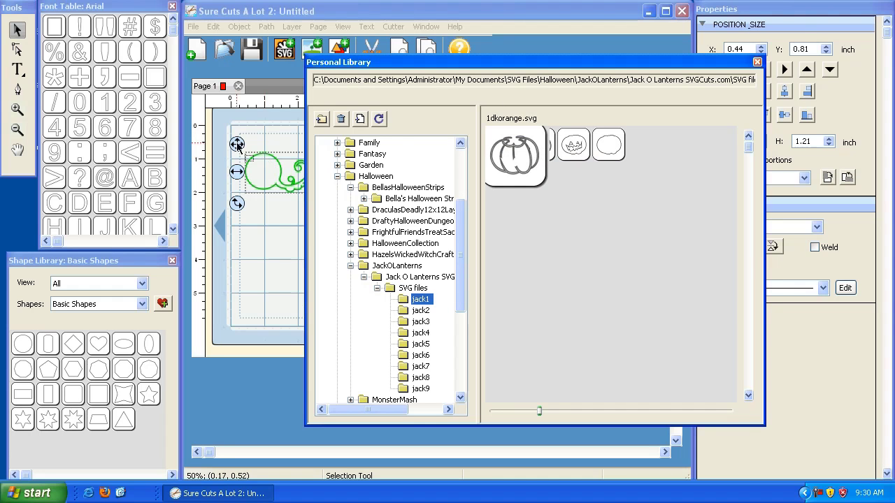
- Add the plain pumpkin and carved jack-o'-lantern to the mat, placing the pink one below
mouse_move(565, 168)
left_click_drag(519, 61, 631, 62)
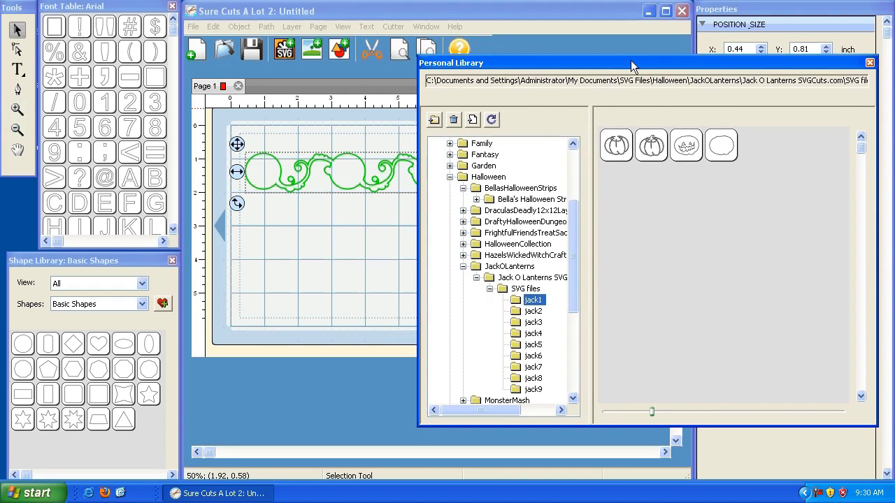
double_click(660, 139)
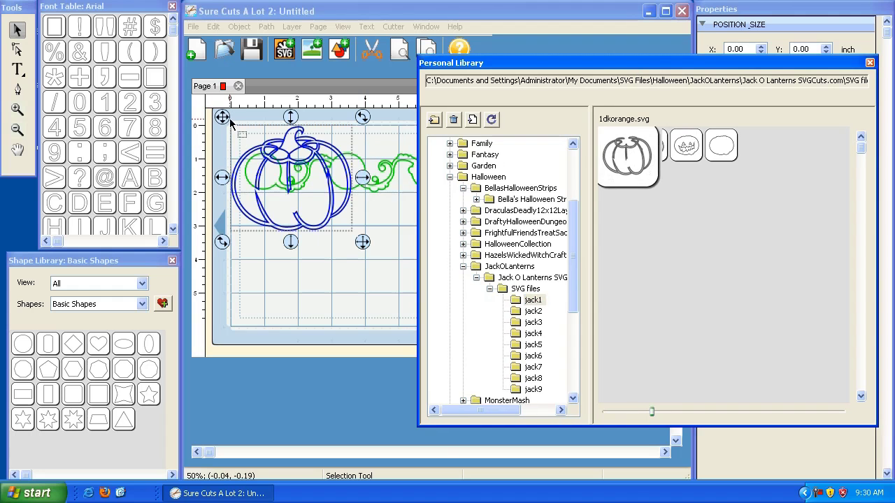
double_click(601, 159)
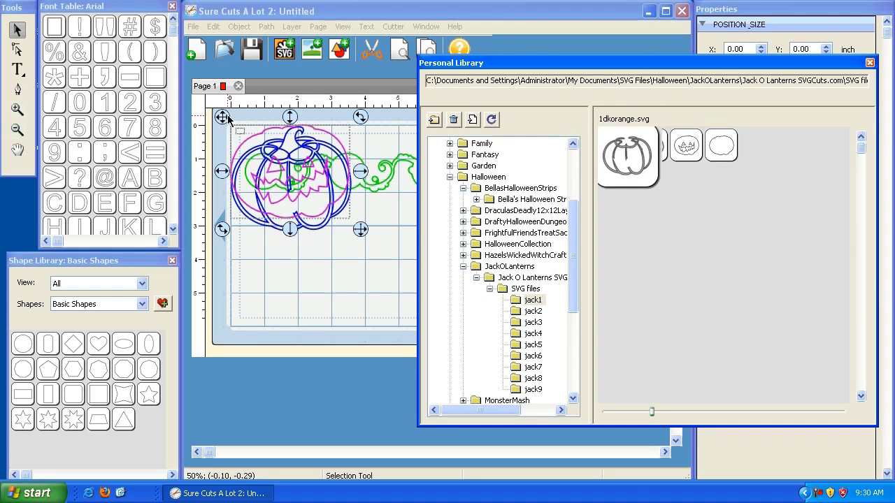
left_click_drag(252, 118, 238, 225)
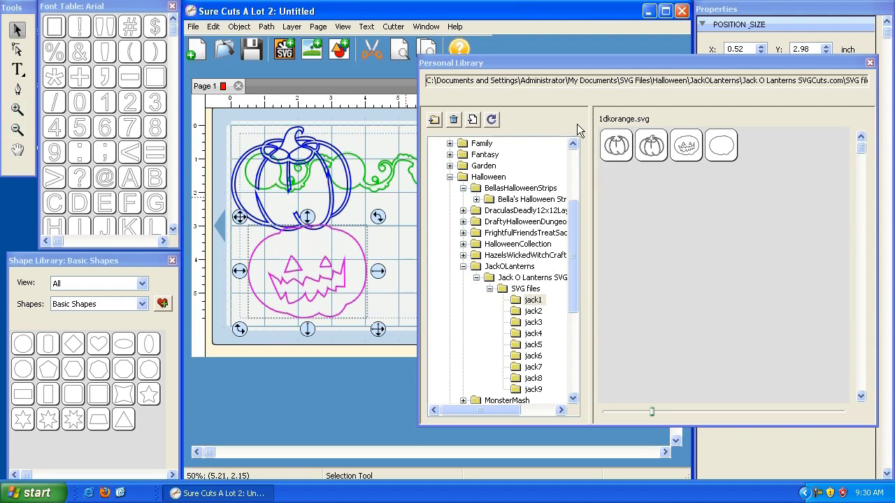
- Collapse the JackOLanterns and BellasHalloweenStrips branches back to the Halloween folder
left_click(642, 66)
left_click_drag(642, 67, 468, 42)
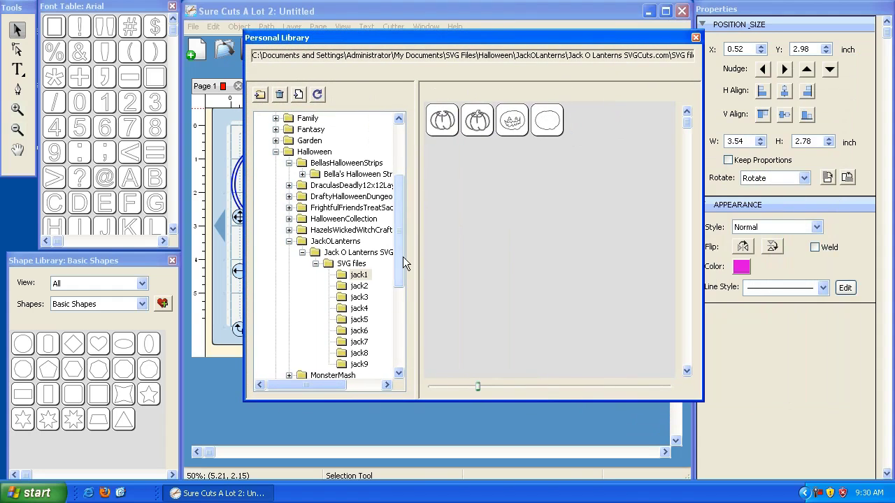
left_click(315, 264)
left_click(302, 253)
left_click(289, 241)
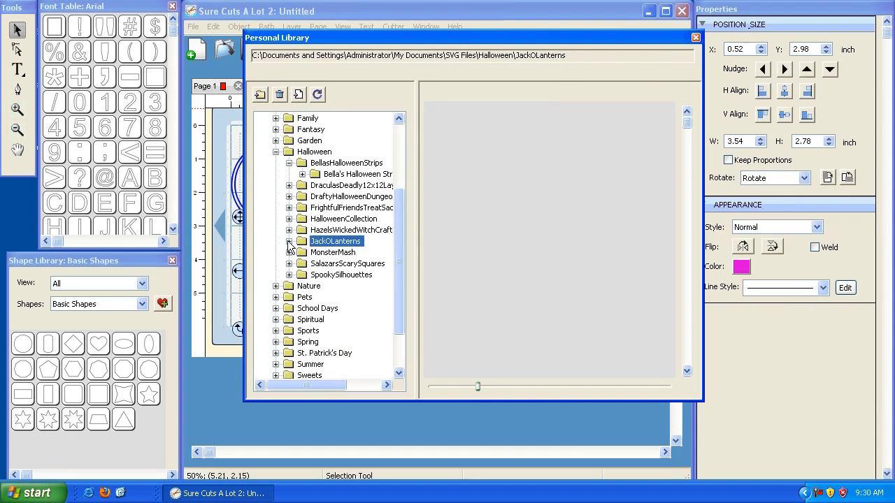
left_click(288, 163)
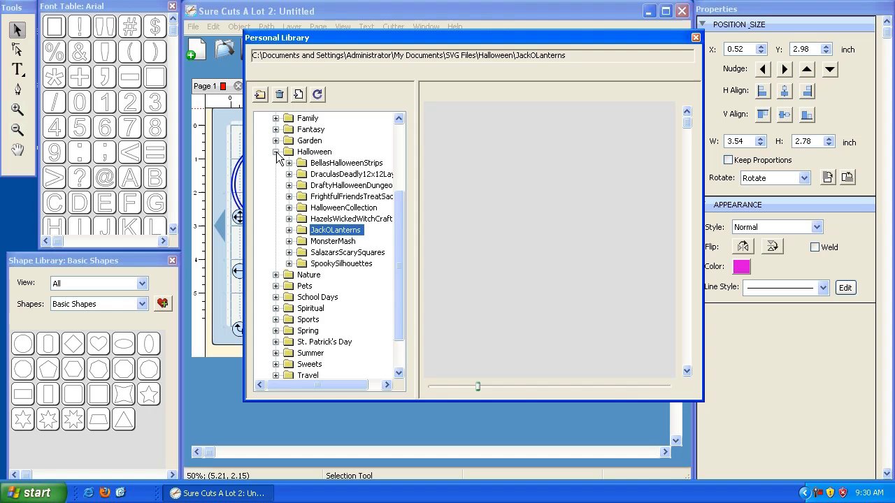
left_click(276, 152)
mouse_move(402, 208)
left_mouse_down()
mouse_move(406, 137)
mouse_move(407, 215)
left_mouse_up()
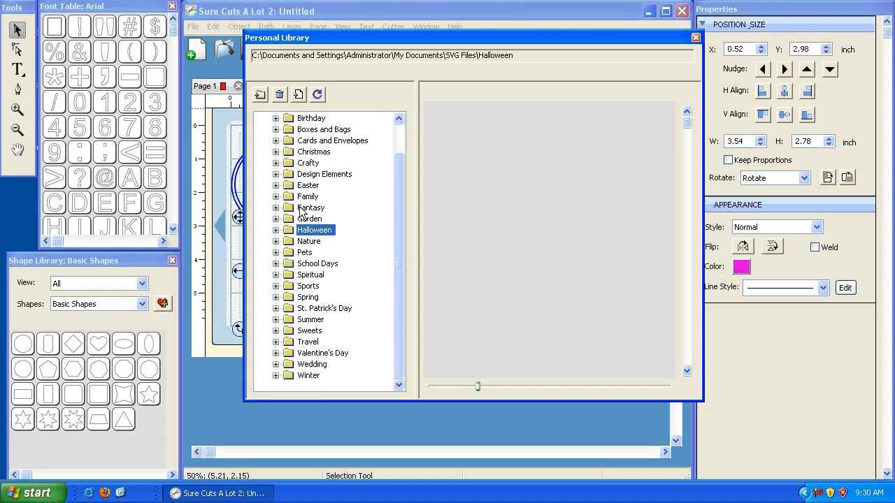
left_click(50, 490)
left_click(187, 175)
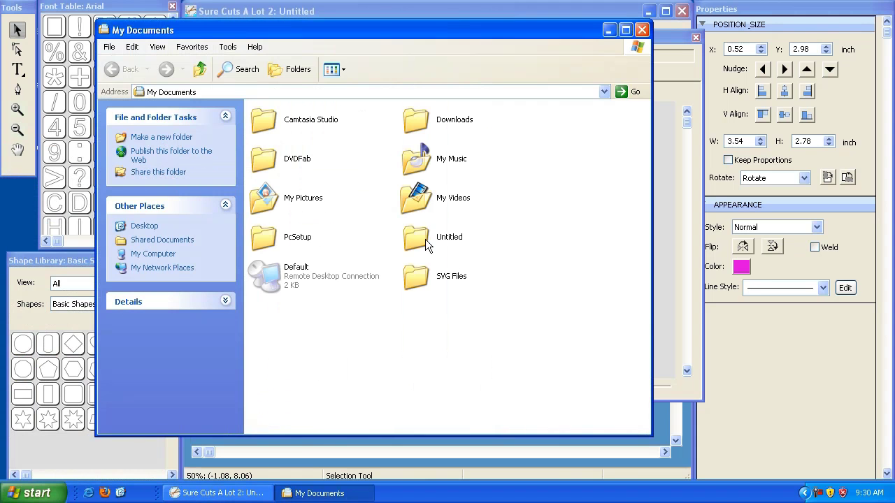
double_click(436, 278)
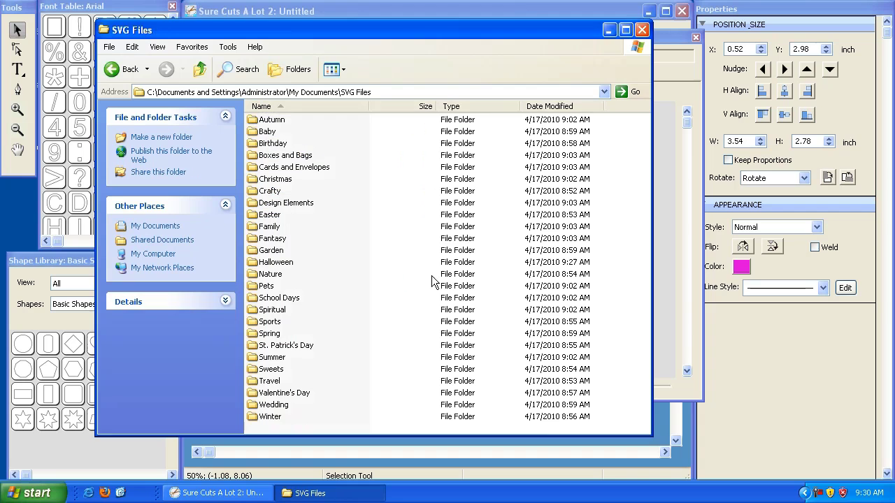
left_click_drag(412, 25, 710, 15)
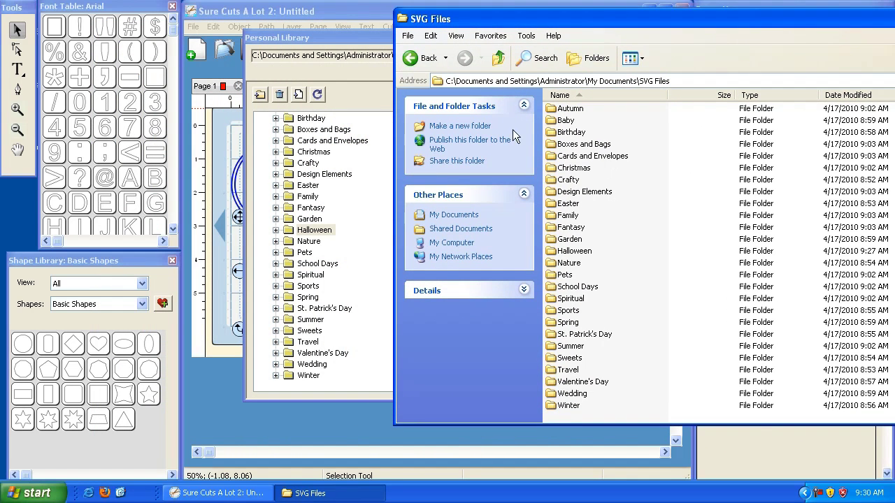
left_click_drag(500, 28, 373, 46)
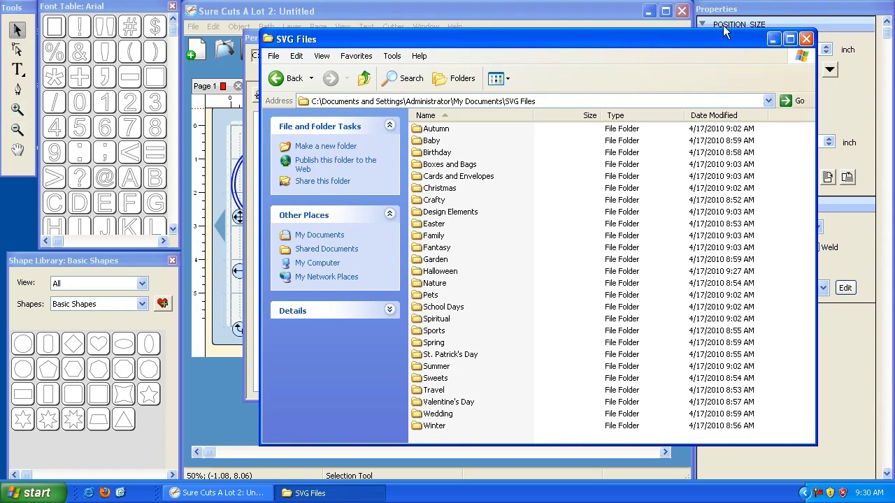
left_click(808, 41)
- Expand Halloween > BellasHalloweenStrips > SVG Files to show the strip designs
left_click_drag(440, 37, 419, 45)
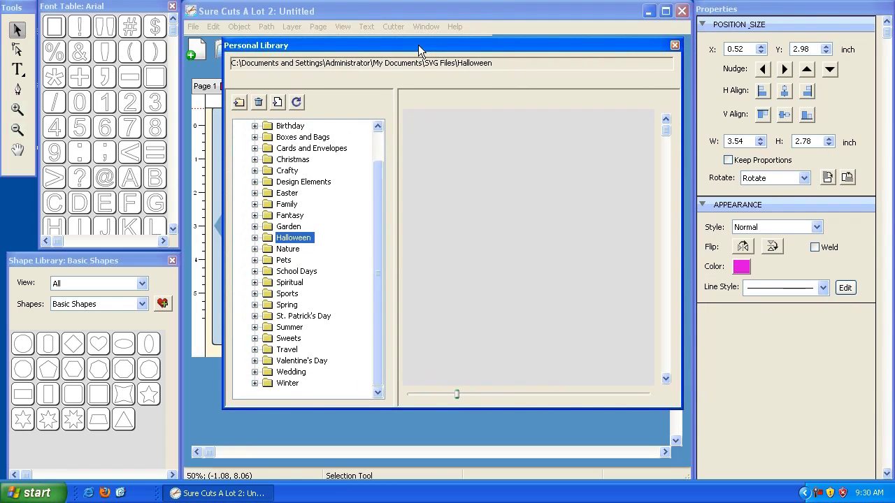
scroll(380, 199, "up", 1)
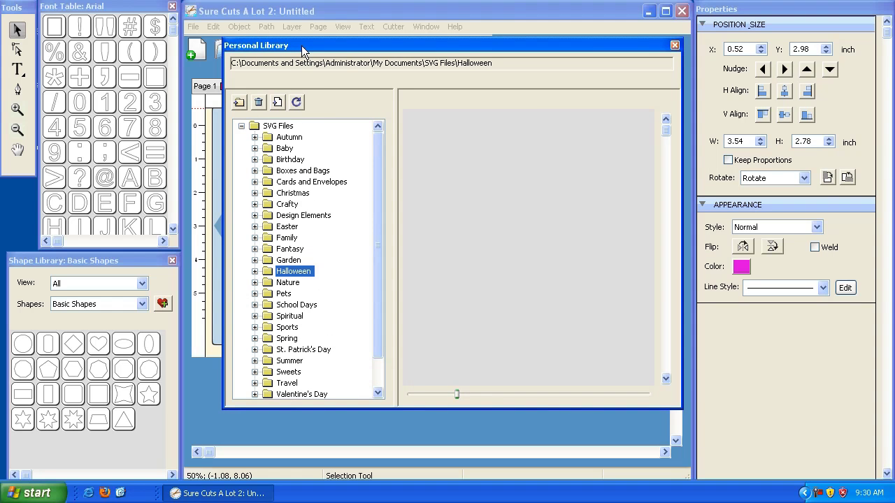
left_click(255, 271)
left_click(267, 271)
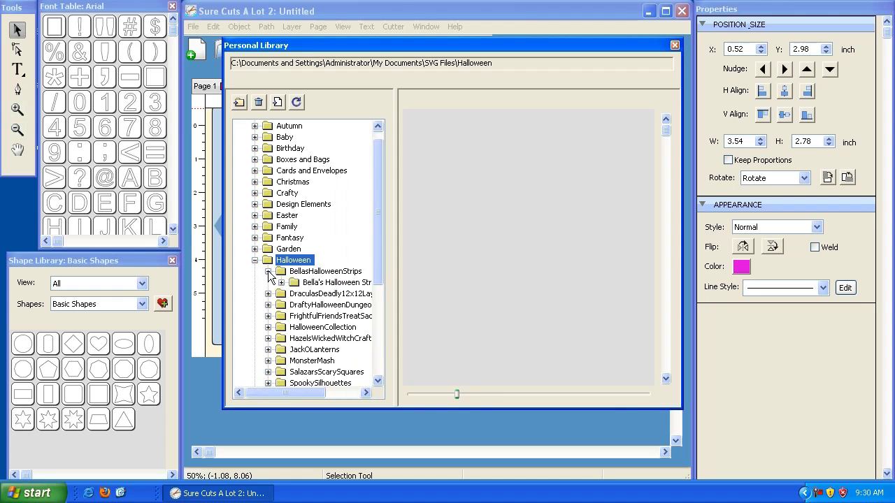
left_click(297, 282)
left_click(281, 283)
left_click(295, 294)
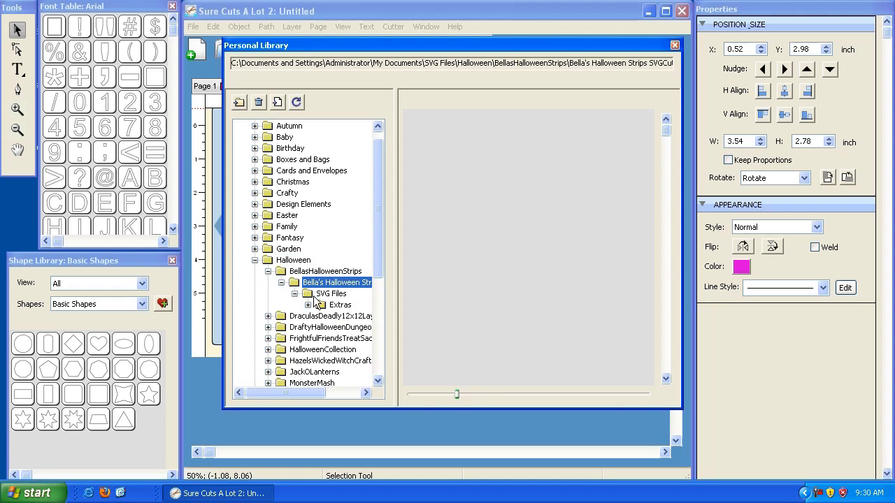
left_click(324, 295)
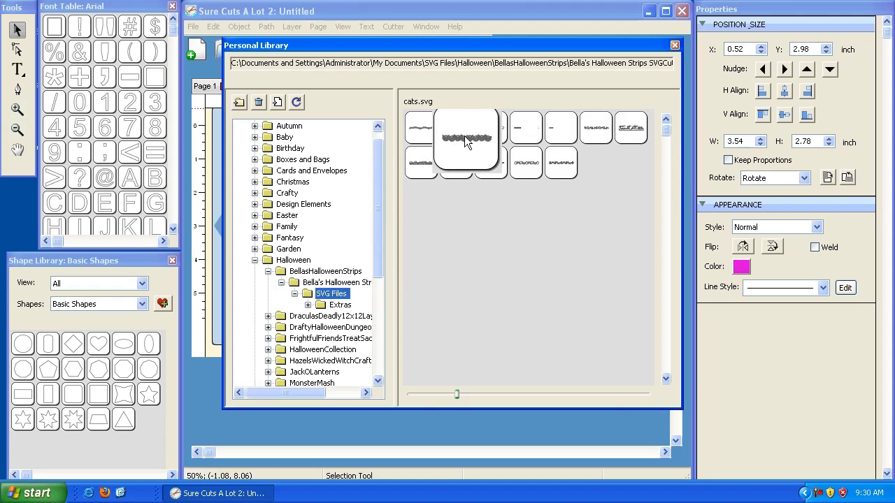
- Enlarge the design thumbnails to maximum size and collapse the Halloween folder
mouse_move(535, 165)
left_click_drag(457, 394, 649, 394)
mouse_move(590, 219)
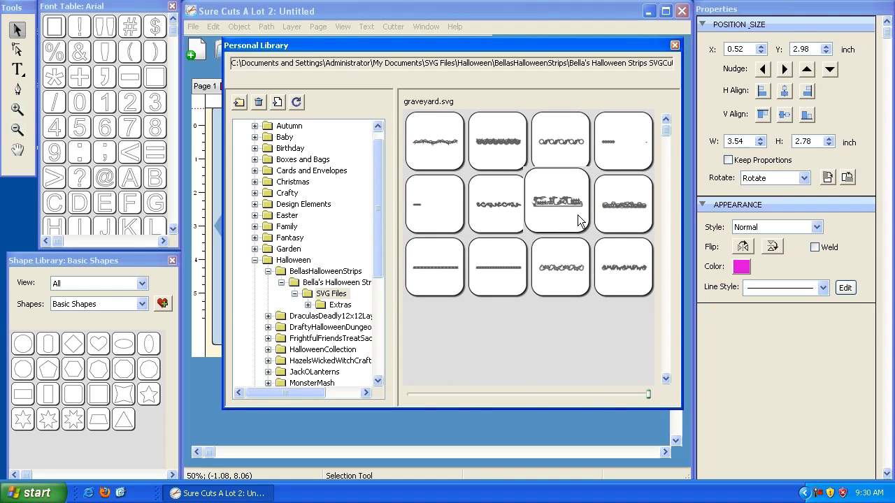
left_click(255, 259)
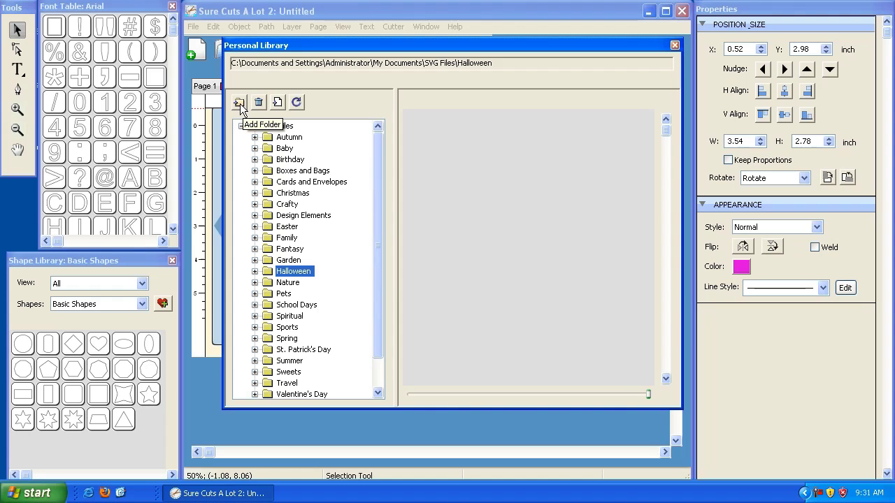
- Create a new folder named Misc under the SVG Files root
left_click(277, 126)
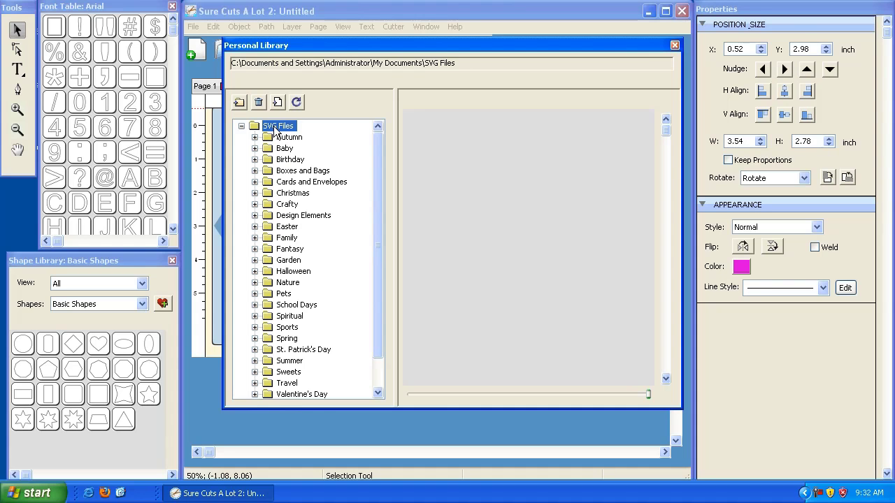
left_click(238, 102)
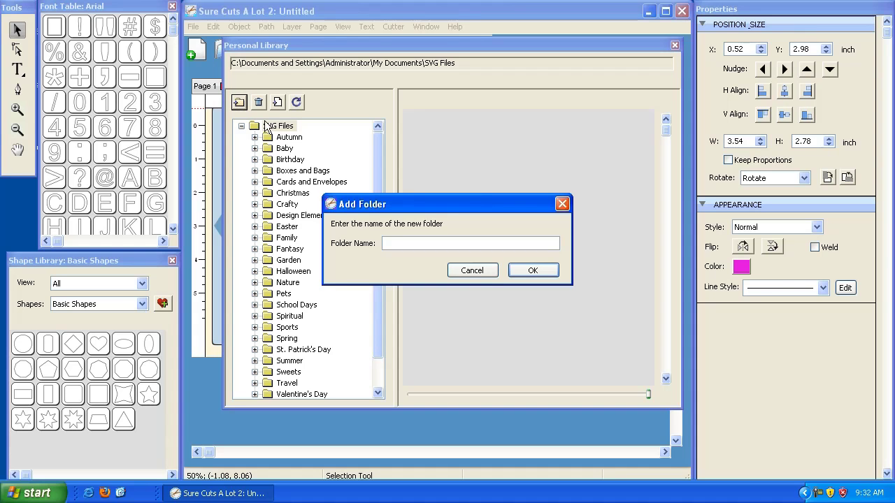
left_click_drag(385, 200, 389, 193)
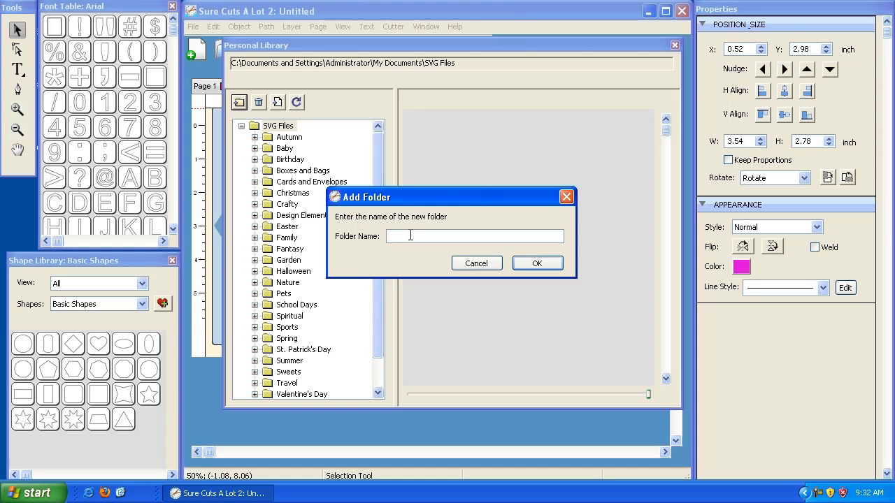
type("Misc")
left_click(543, 263)
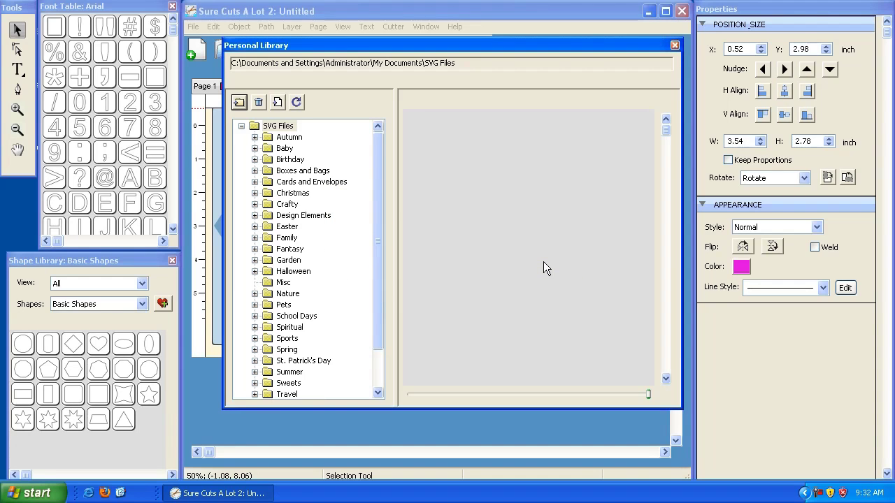
- Add a Test subfolder inside Misc and expand Misc to show it
left_click(284, 284)
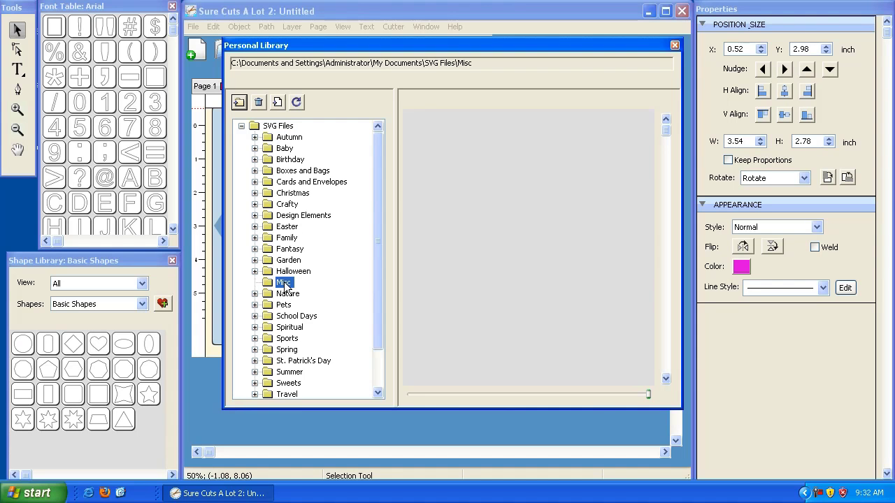
left_click(276, 127)
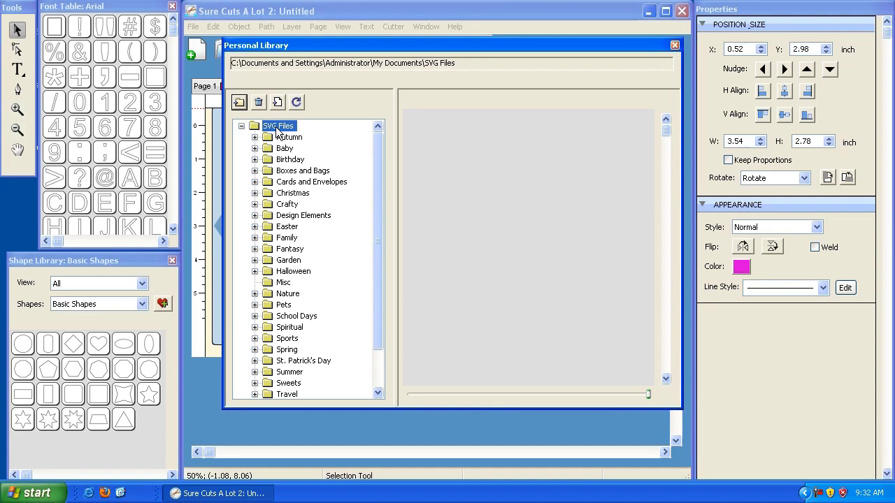
left_click(284, 328)
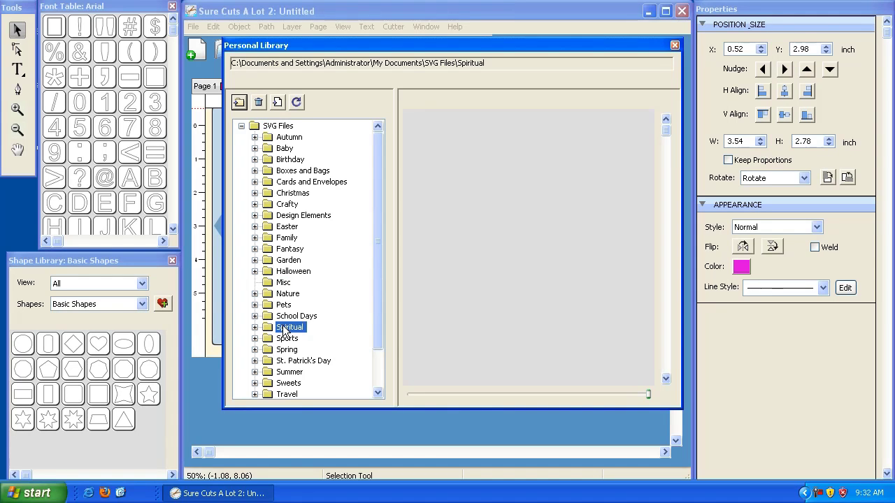
left_click(284, 283)
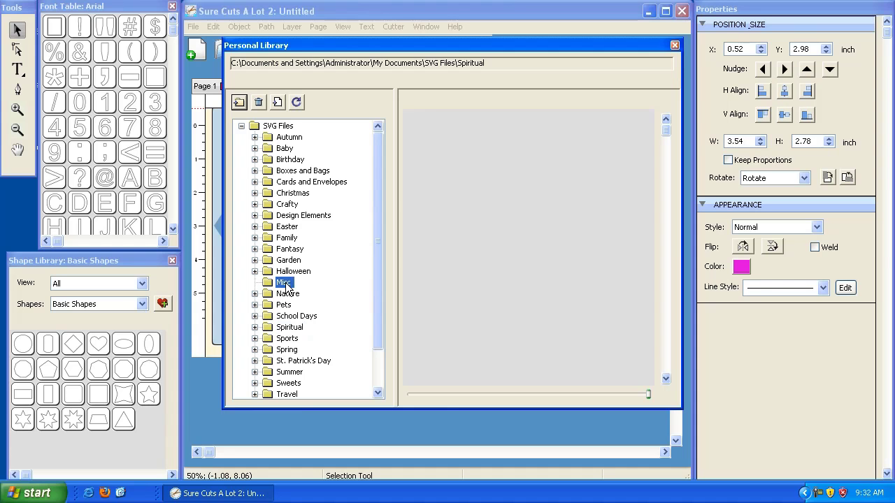
left_click(238, 102)
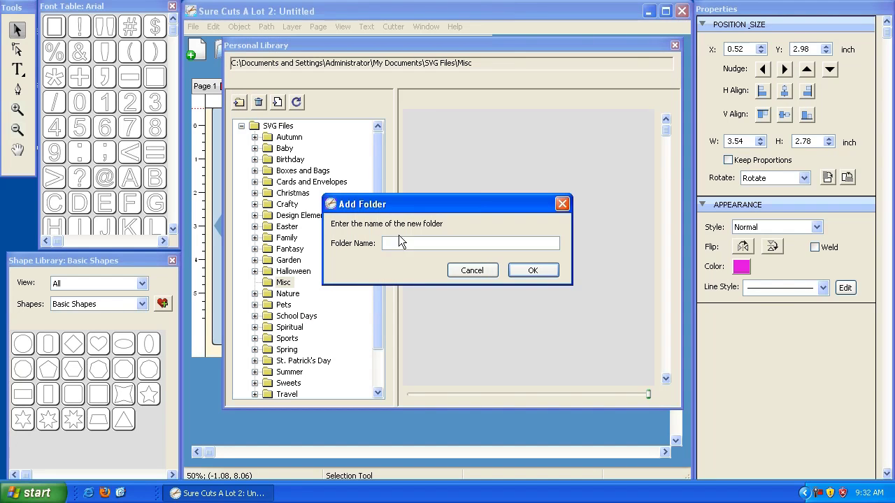
type("Test")
left_click(532, 271)
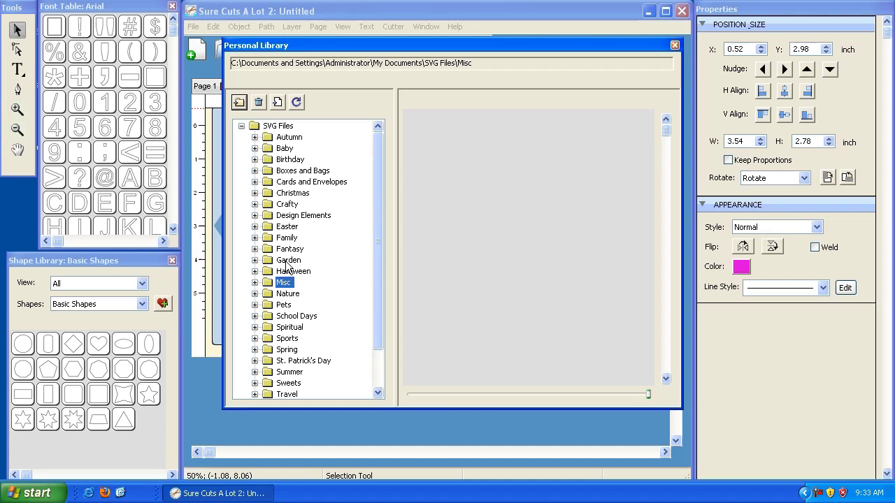
left_click(256, 282)
left_click(295, 294)
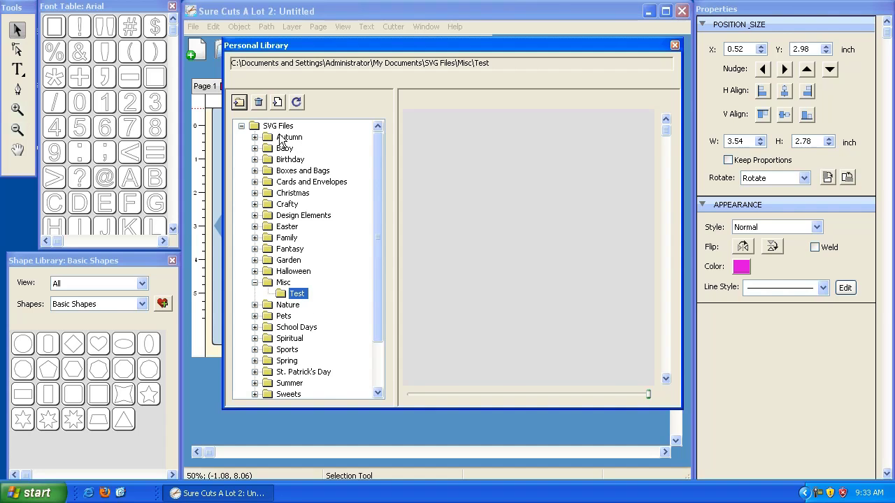
- Delete the Test folder from Misc
right_click(298, 294)
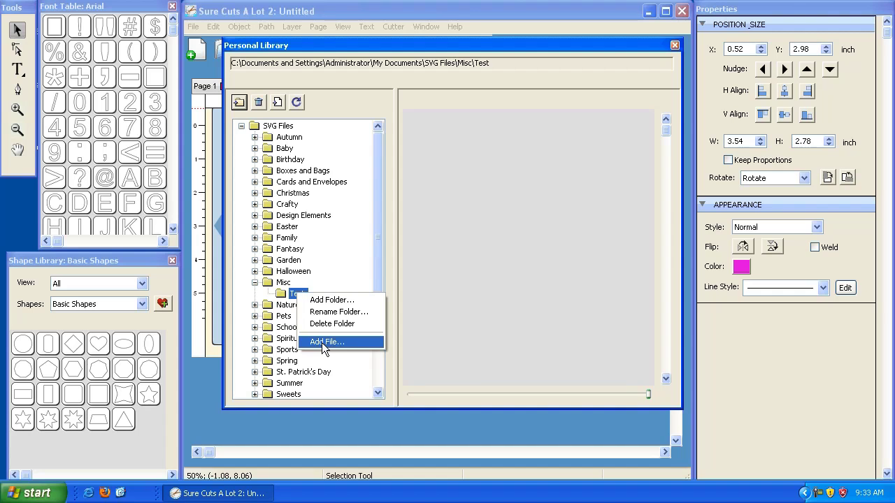
left_click(292, 299)
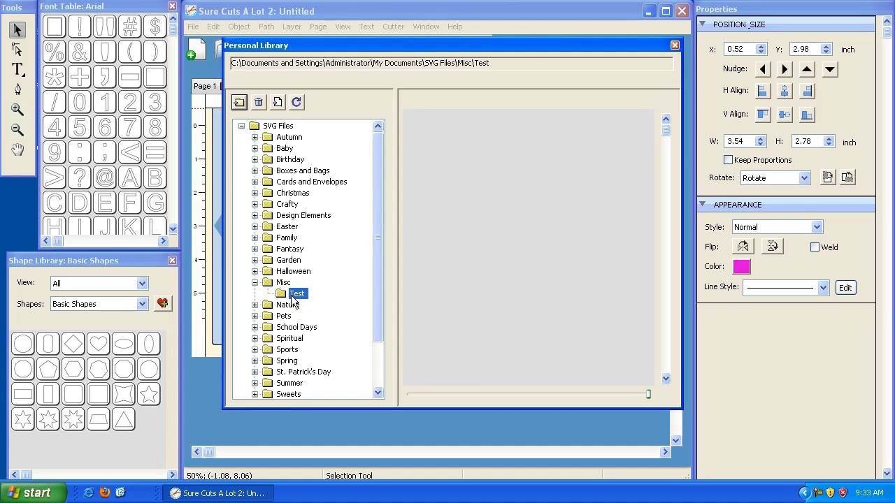
right_click(294, 299)
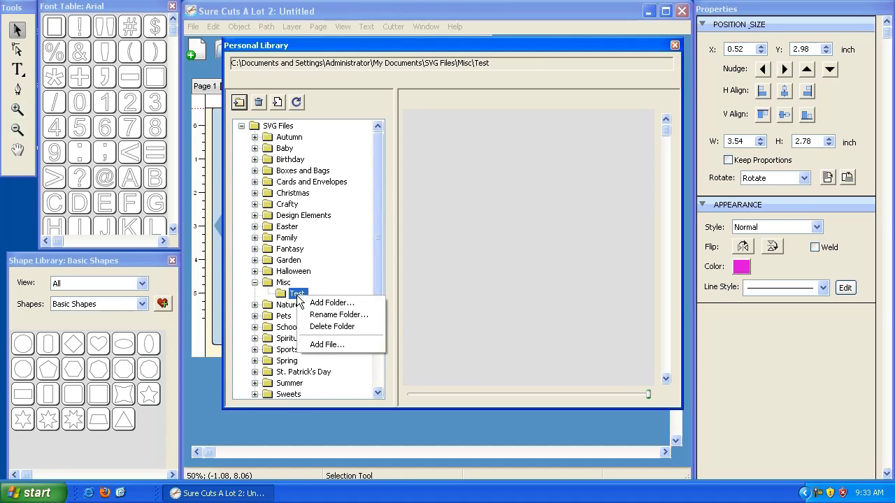
left_click(319, 329)
left_click(423, 286)
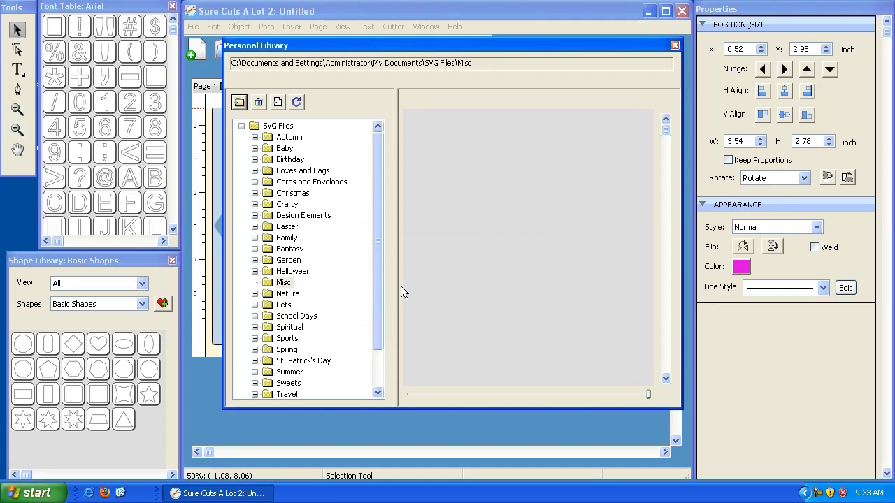
- Rename the Misc folder to 'Halloween Individual' and open it
right_click(280, 284)
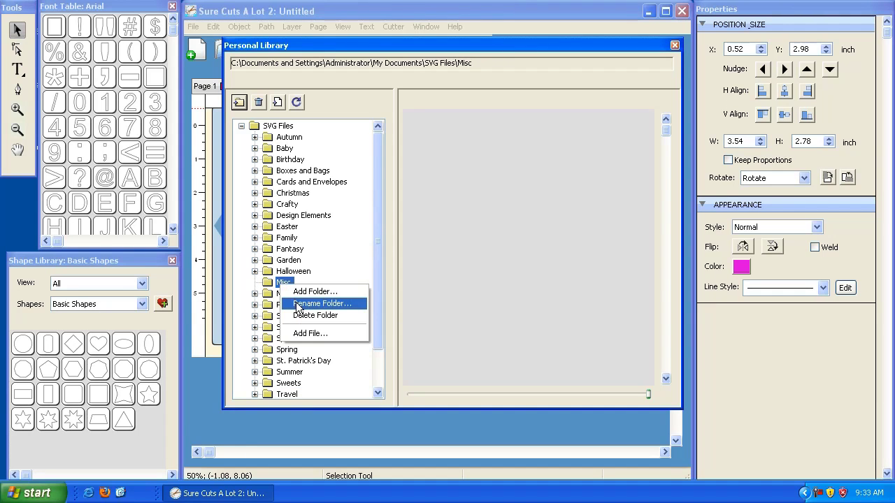
left_click(320, 304)
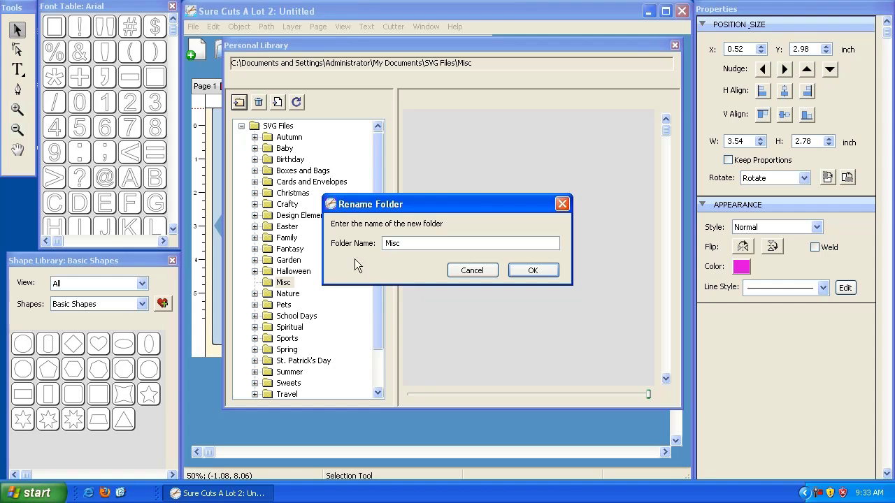
key("shift+Home")
type("Halloween Individual")
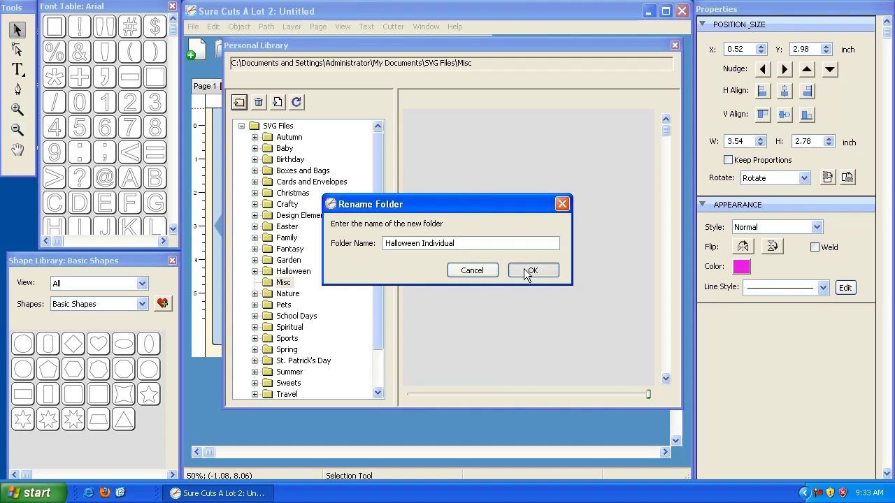
left_click(532, 270)
left_click(294, 272)
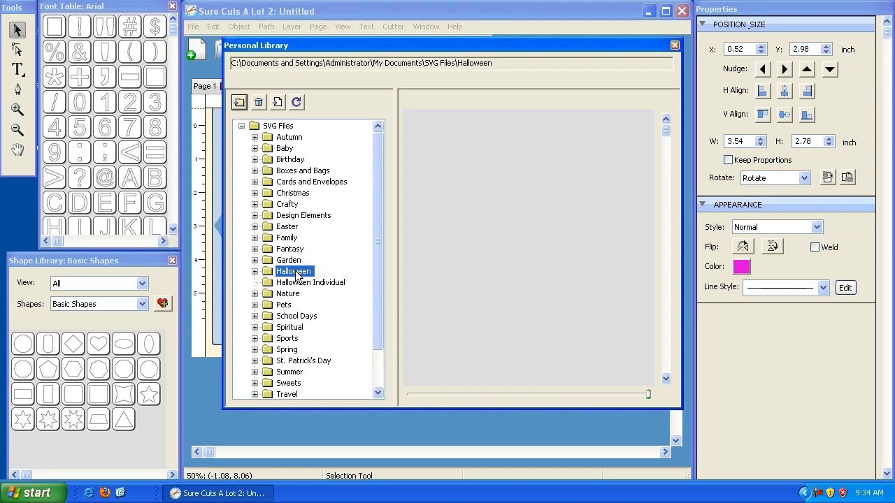
left_click(298, 285)
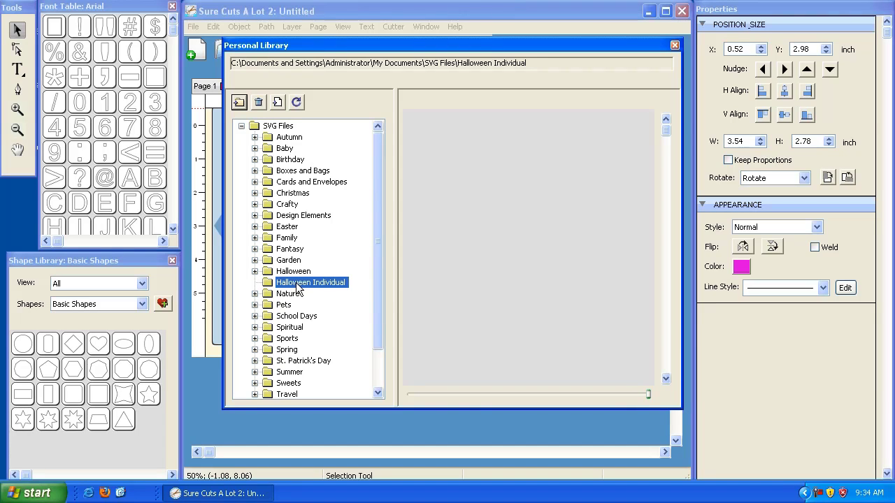
- Add trick_or_treat_bottom.svg from the Trick Or Treat Caption folder to Halloween Individual
right_click(296, 285)
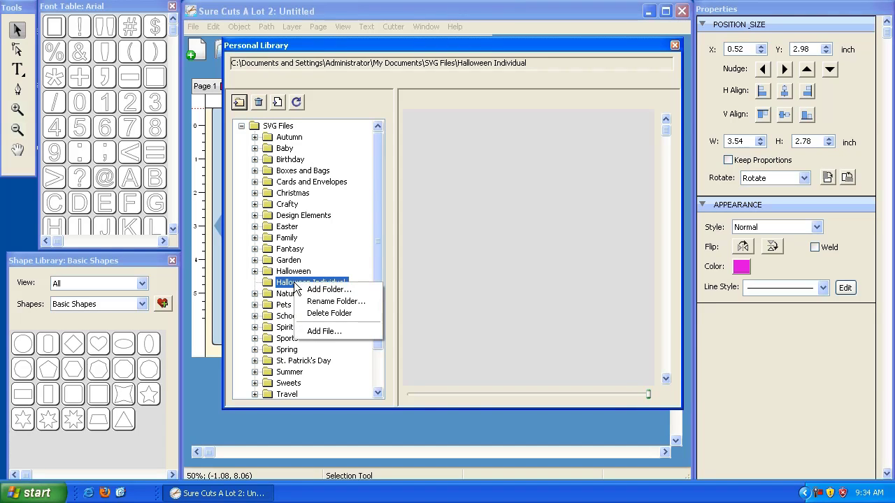
left_click(317, 332)
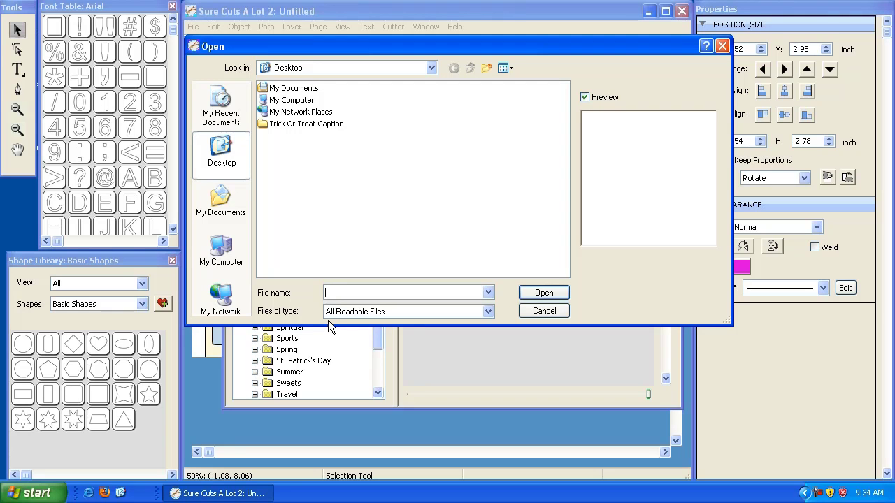
left_click(301, 126)
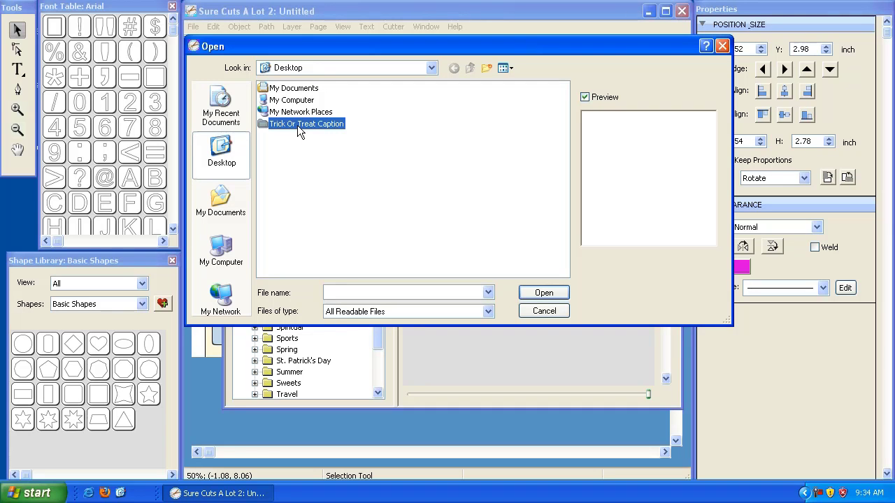
double_click(298, 126)
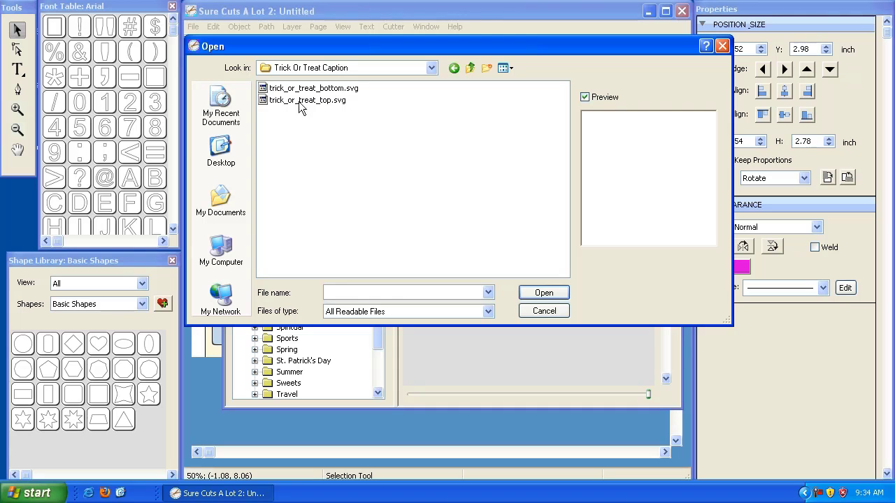
left_click(302, 89)
left_click(305, 100)
left_click(307, 89)
left_click(308, 100)
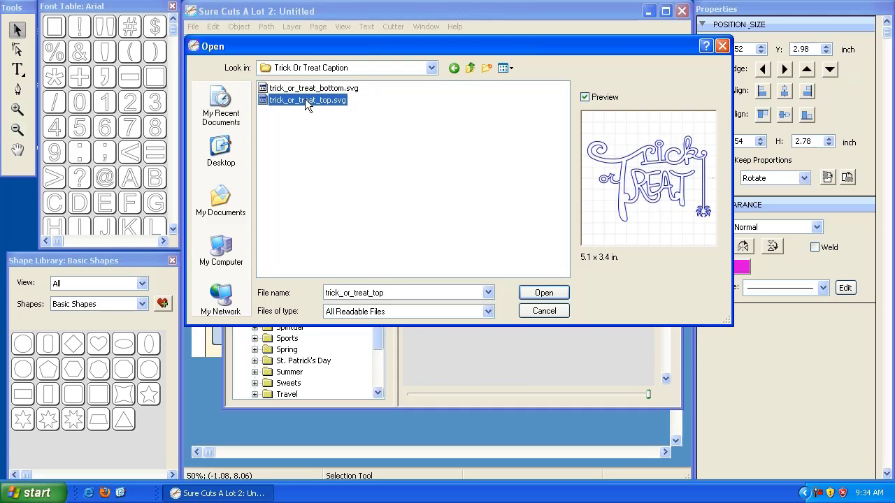
left_click(308, 88)
left_click(308, 100)
left_click(308, 88)
left_click(308, 100)
left_click(308, 88)
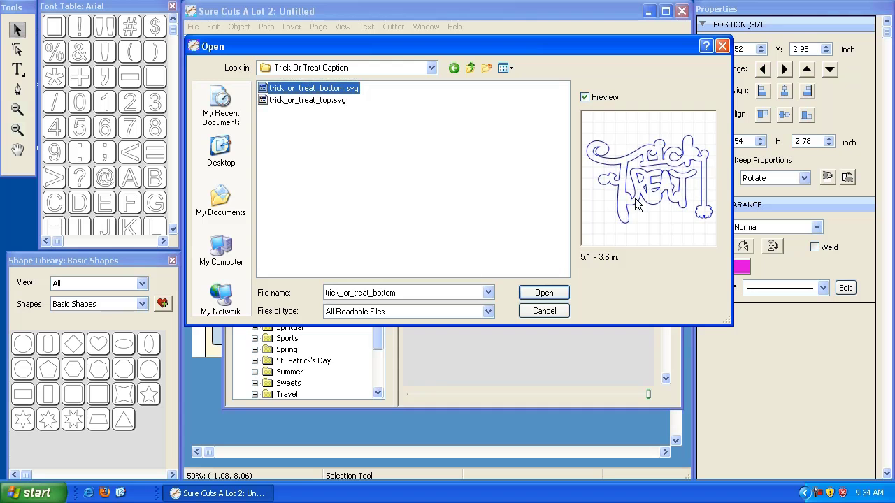
left_click(545, 294)
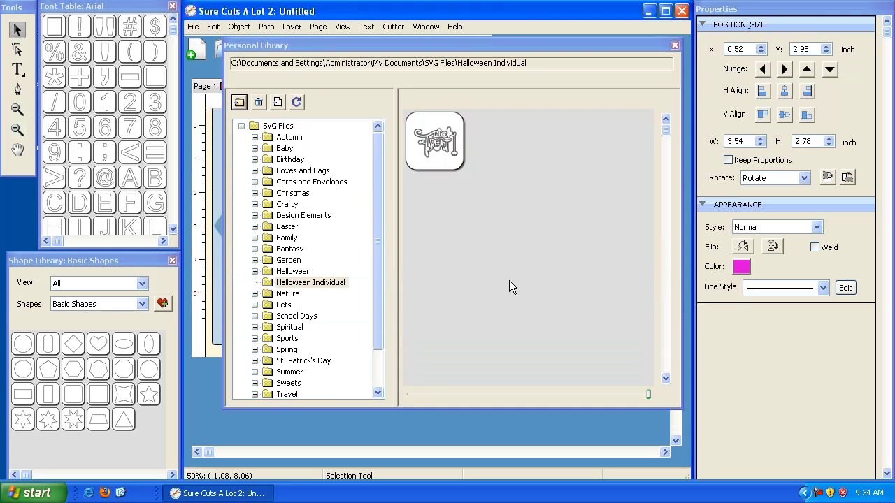
- Add trick_or_treat_top.svg from Trick Or Treat Caption to Halloween Individual as well
left_click(313, 285)
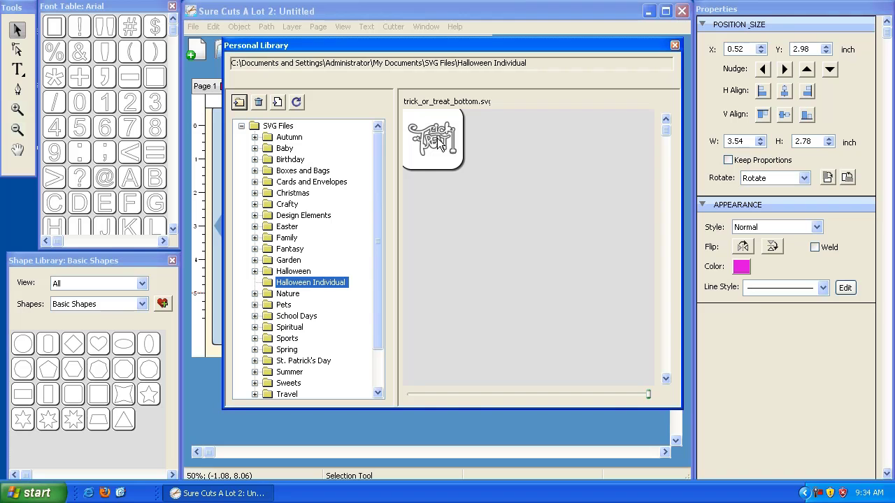
right_click(322, 283)
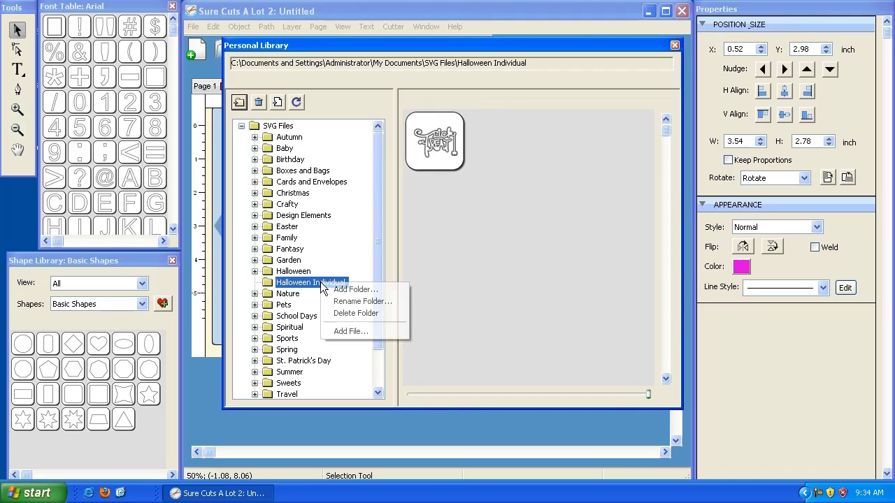
left_click(340, 332)
left_click(302, 101)
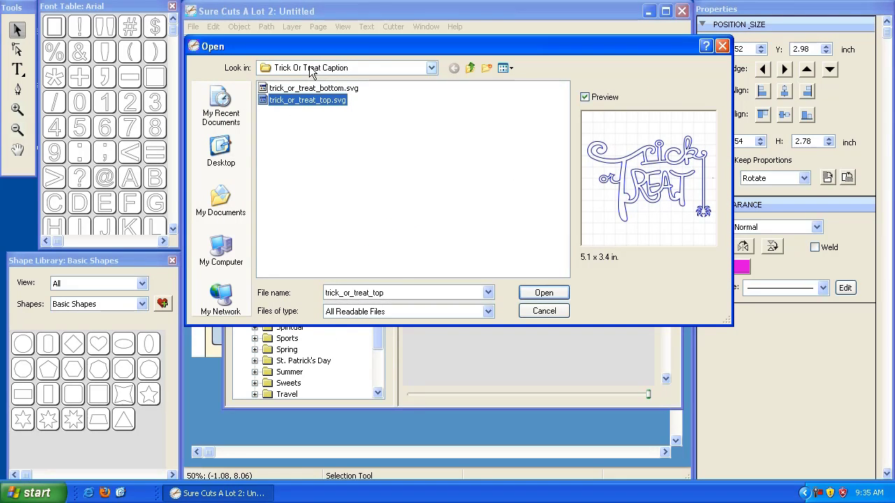
left_click(228, 160)
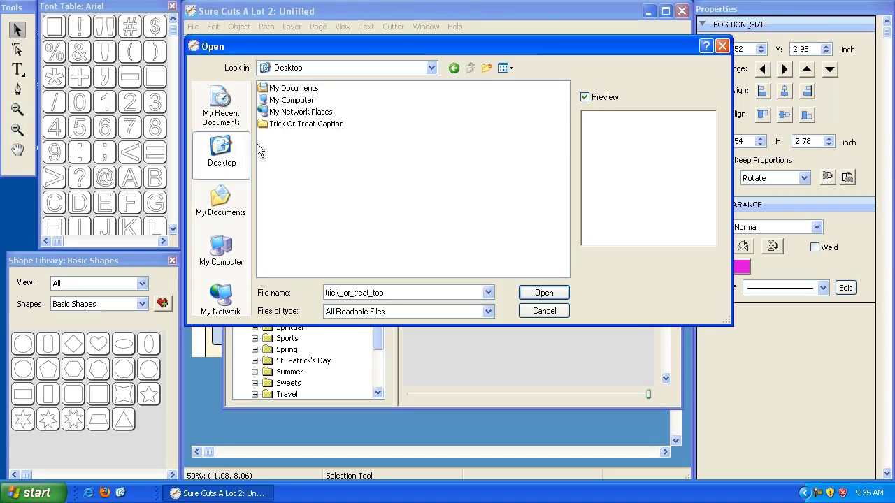
double_click(293, 125)
left_click(296, 100)
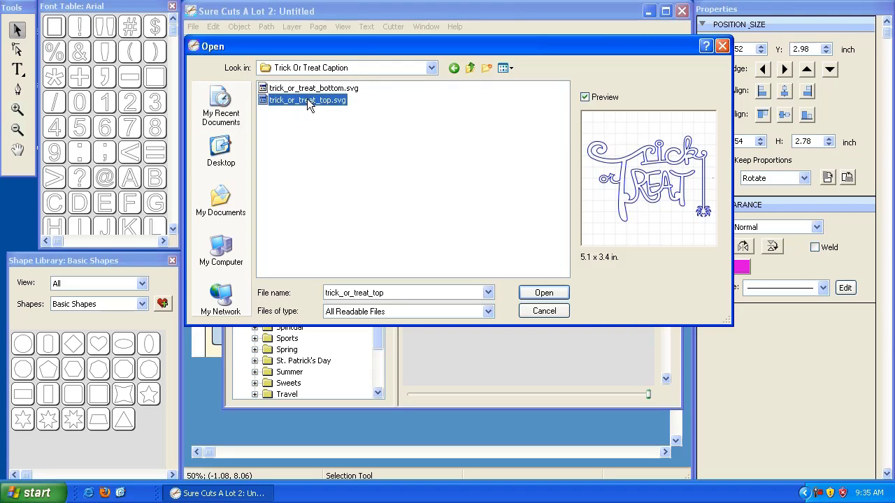
double_click(307, 99)
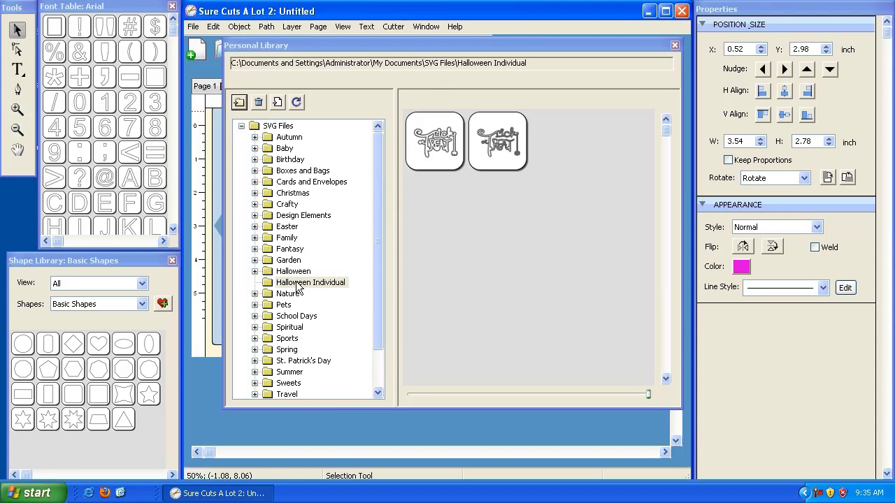
left_click(297, 284)
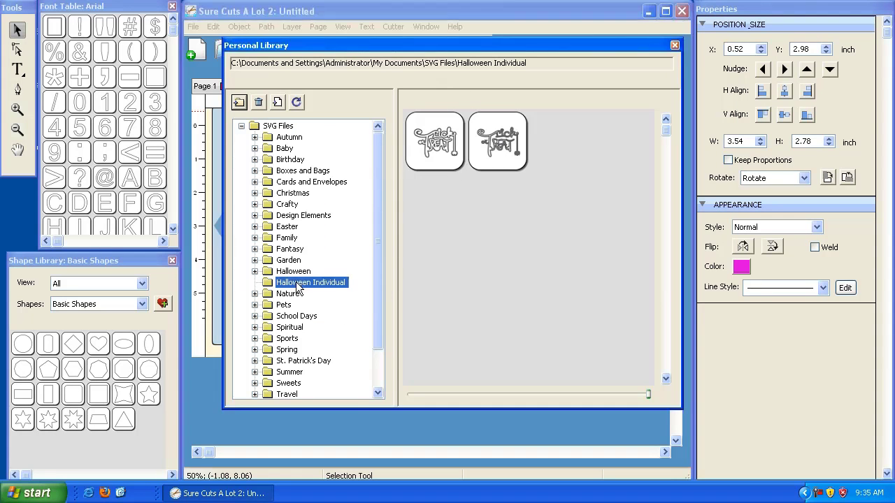
left_click(297, 102)
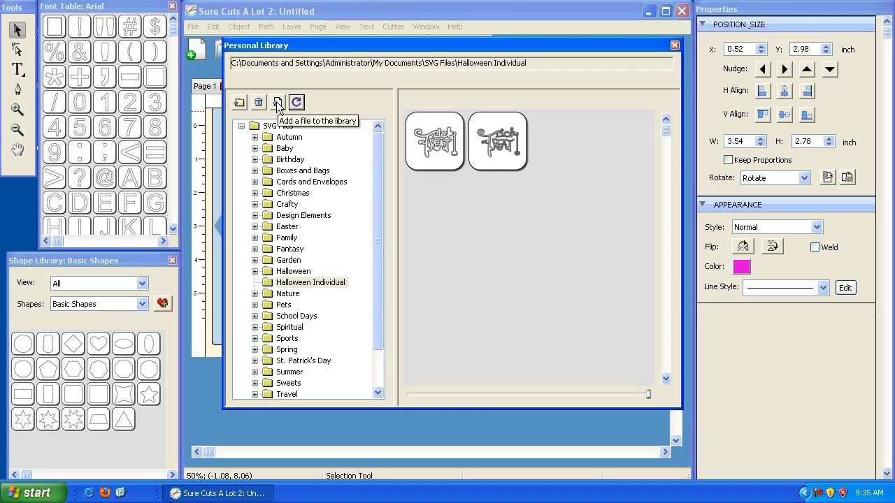
right_click(294, 284)
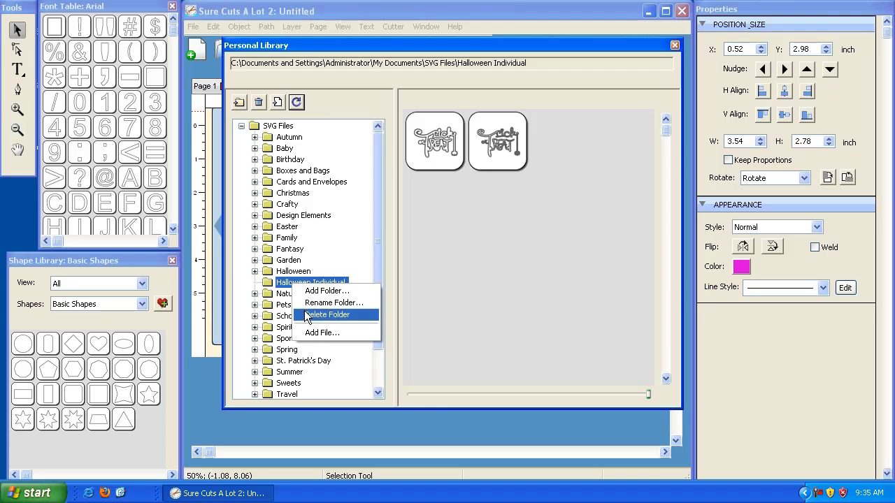
left_click(339, 128)
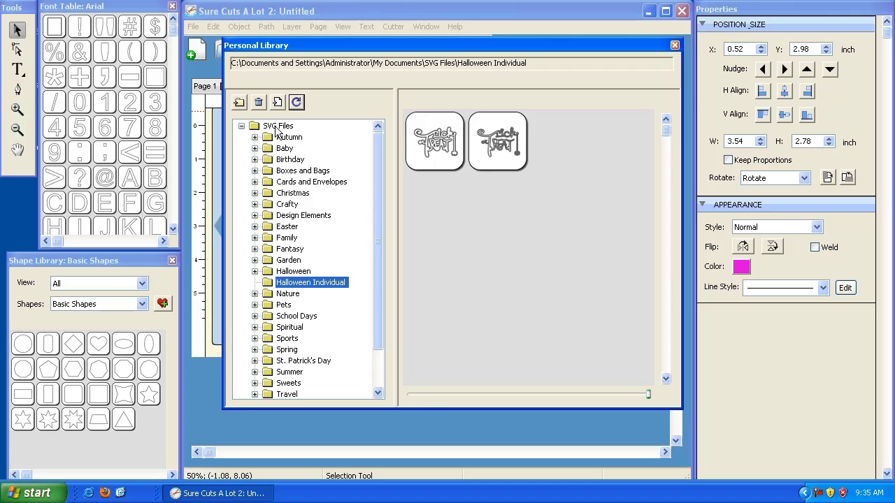
left_click(279, 127)
left_click(283, 138)
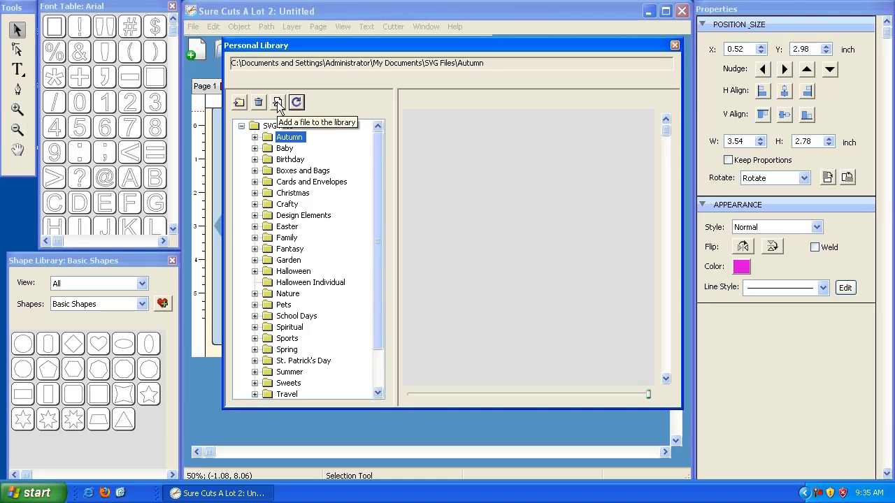
right_click(290, 140)
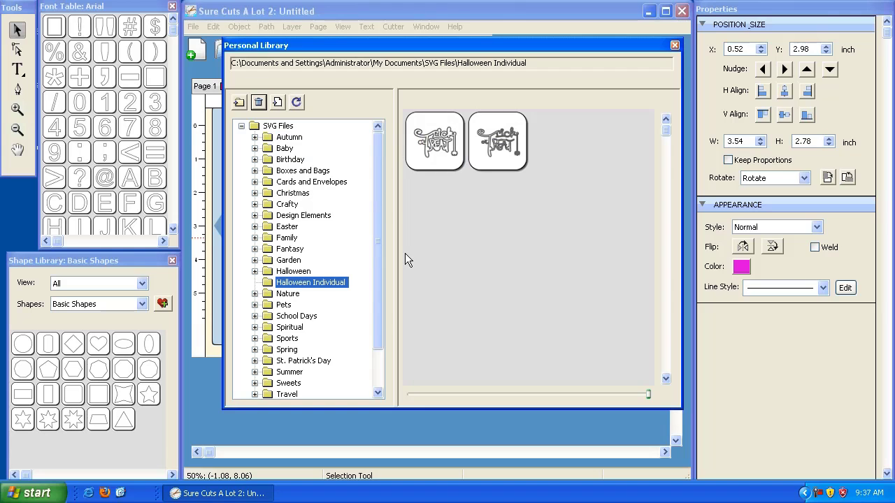
- Begin moving the trick_or_treat_bottom design to the Halloween folder, then cancel, leaving it in place
right_click(435, 139)
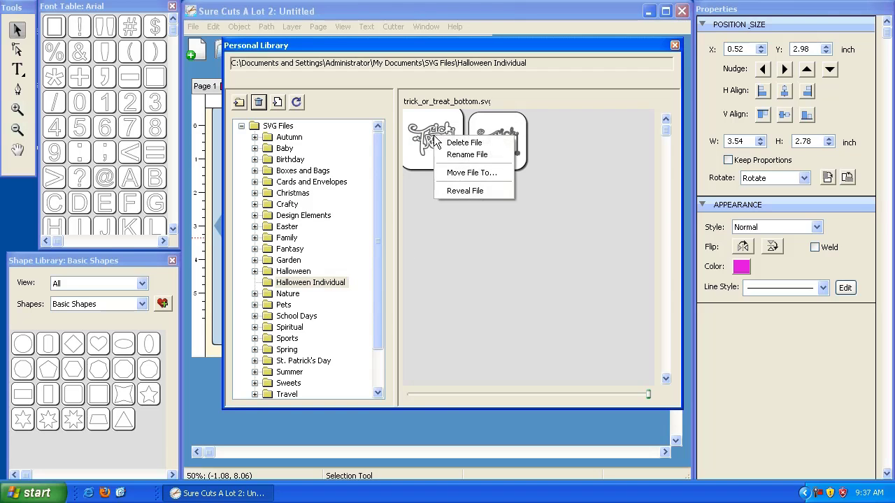
left_click(467, 173)
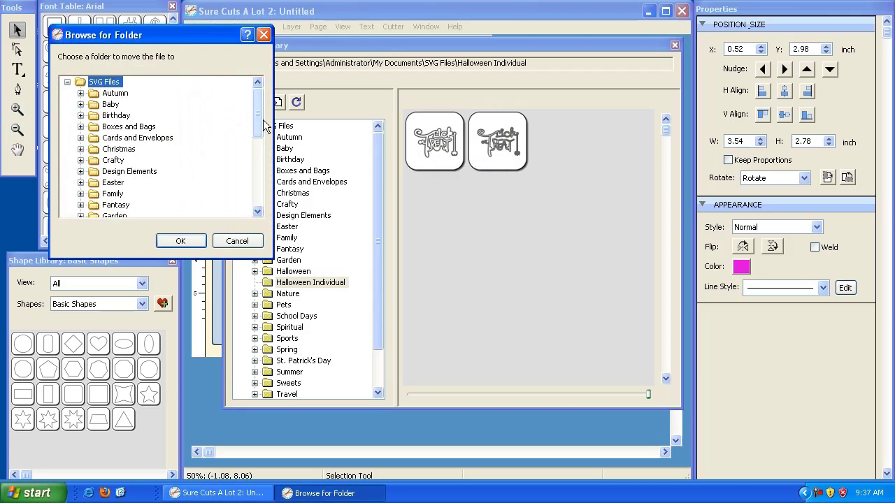
left_click_drag(259, 125, 256, 162)
left_click(117, 149)
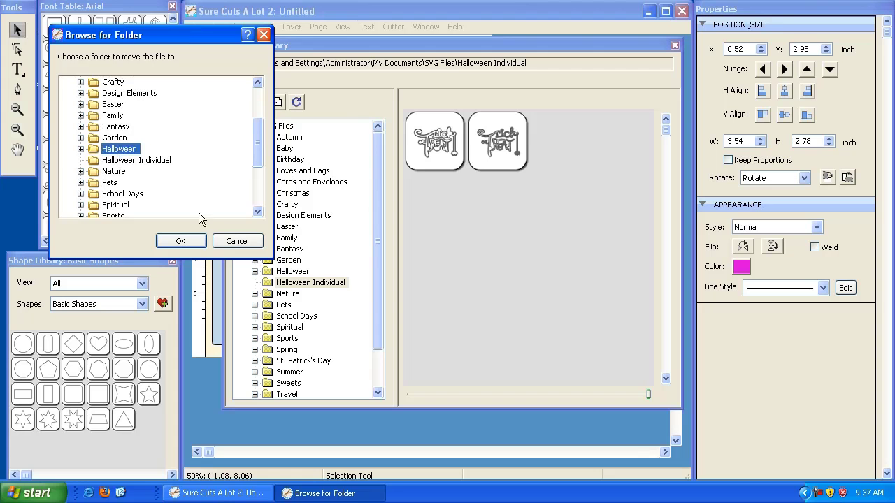
left_click(237, 241)
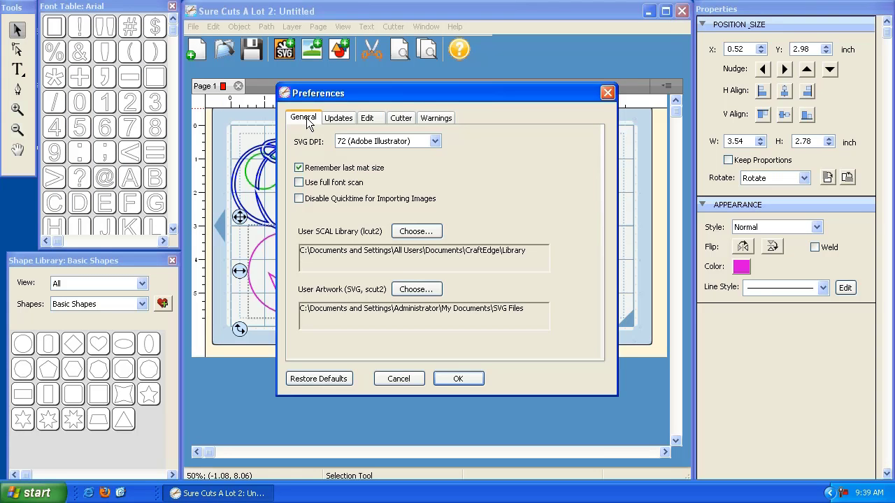